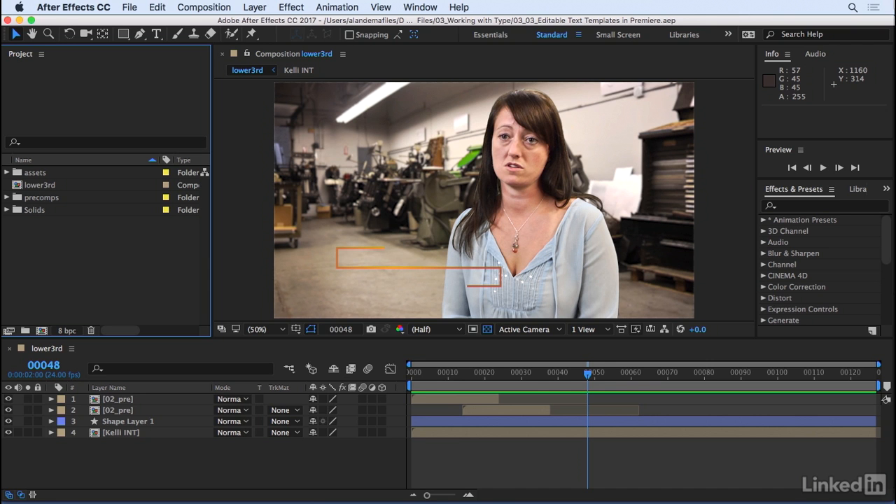
Preview the lower3rd animation from its start, and park the playhead at frame 45 with the line graphic fully drawn.
key(Home)
key(space)
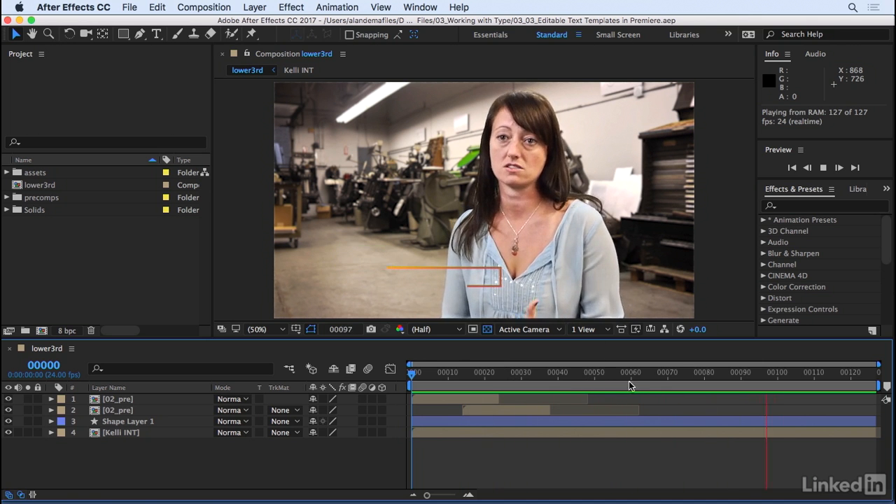
drag(652, 373, 575, 388)
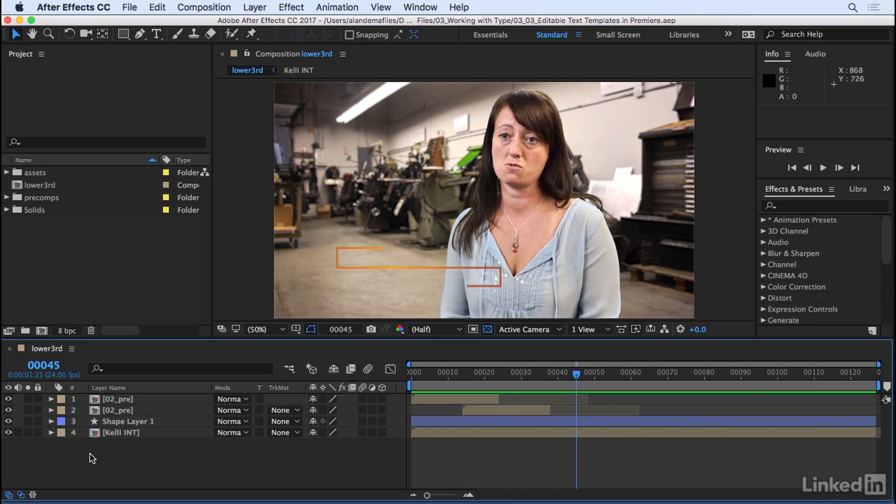
Add a horizontal text layer with the interviewee's first name inside the upper part of the orange line graphic.
click(157, 35)
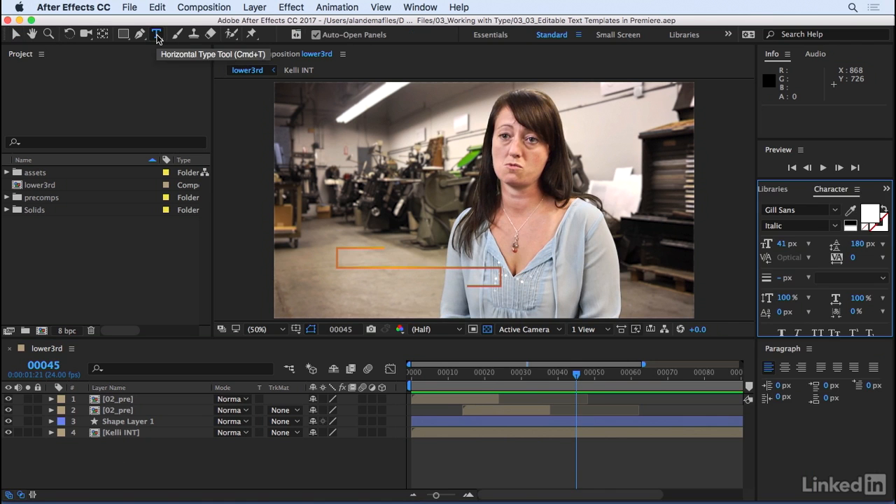
click(343, 269)
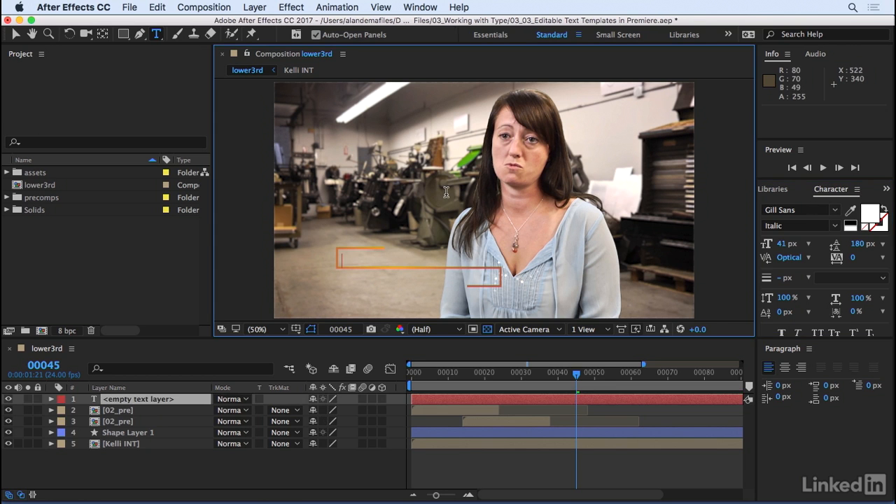
click(78, 474)
Duplicate the first-name text layer and select the copy.
click(110, 401)
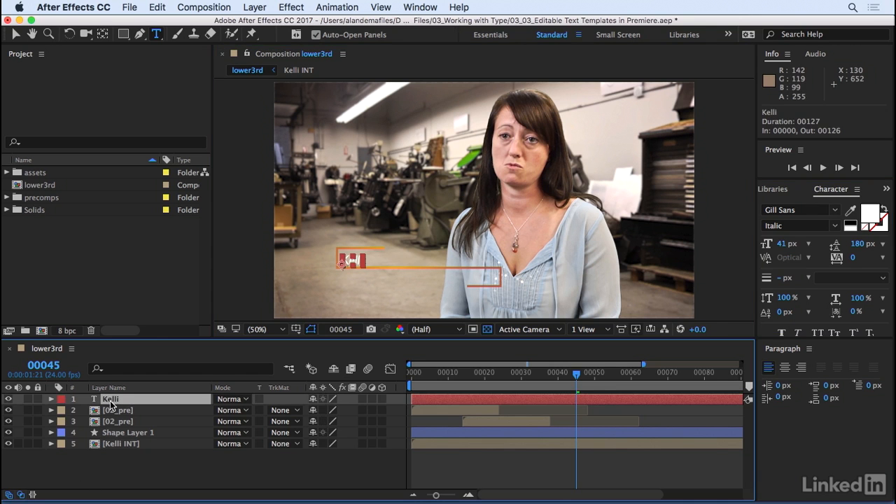
click(156, 7)
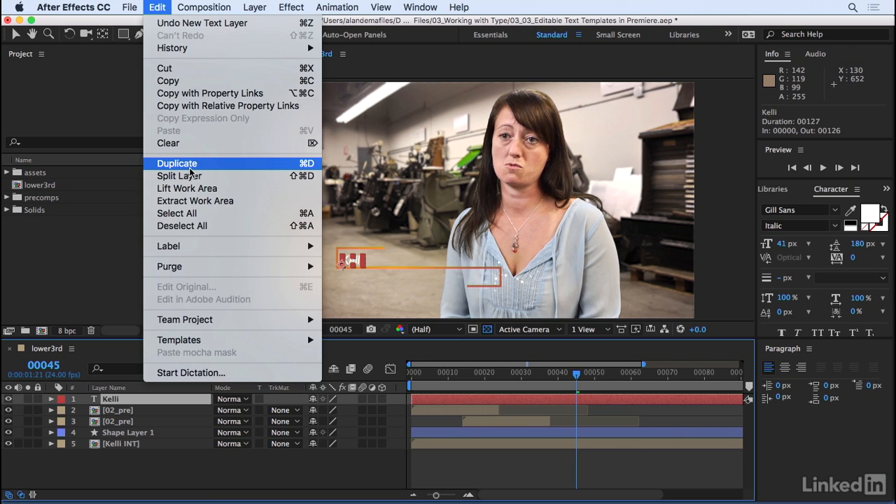
click(177, 163)
drag(115, 406, 114, 416)
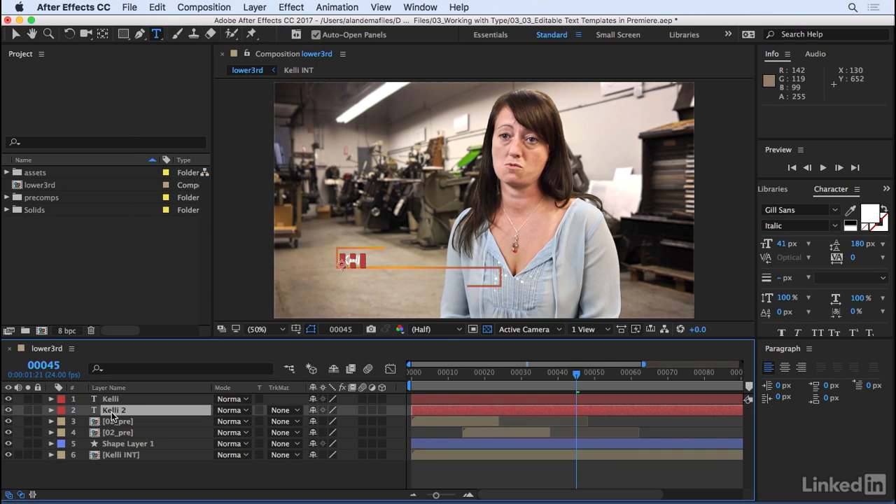
click(113, 413)
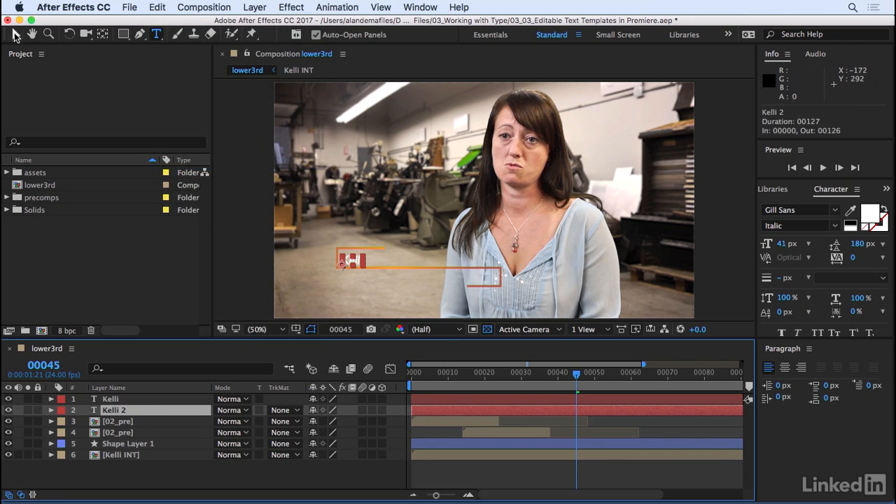
Move the duplicated text straight down below the orange line and nudge it to the right, to position 266, 608.
click(15, 36)
mouse_move(351, 270)
mouse_down()
mouse_move(354, 277)
mouse_move(351, 260)
mouse_move(343, 284)
mouse_up()
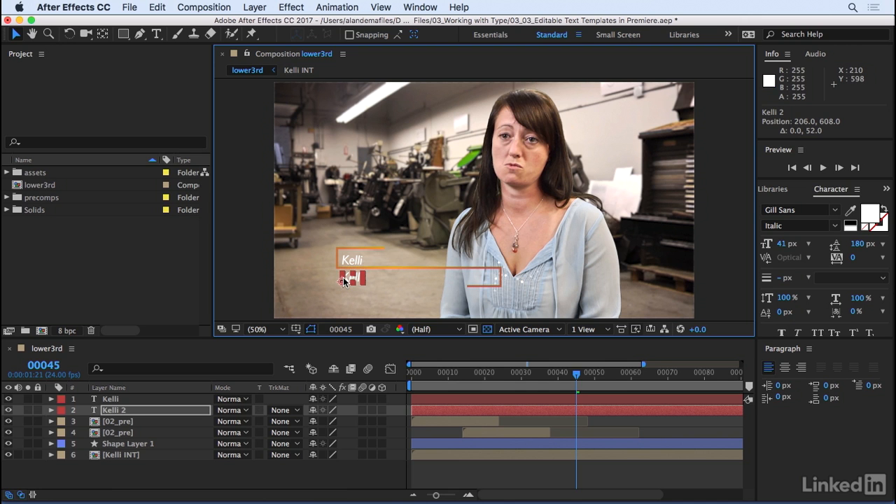
key(Right)
key(Right)
key(Right)
key(Right)
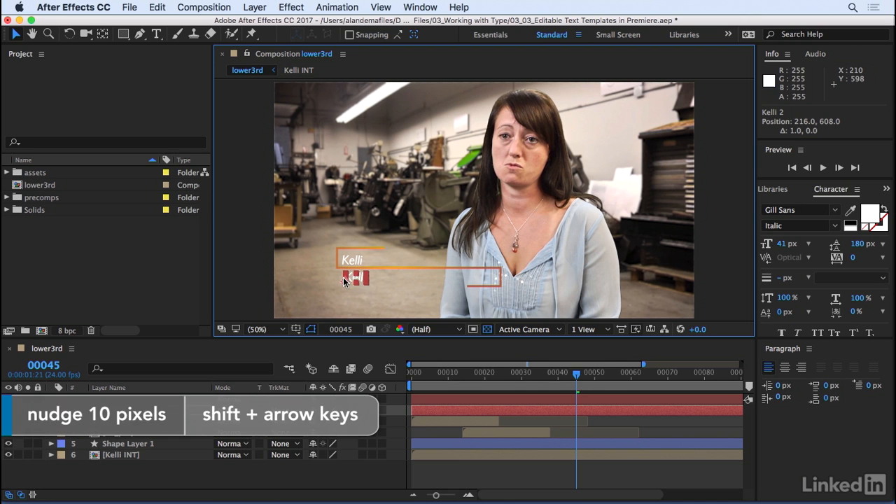
key(shift+Right)
key(shift+Right)
key(shift+Right)
key(shift+Right)
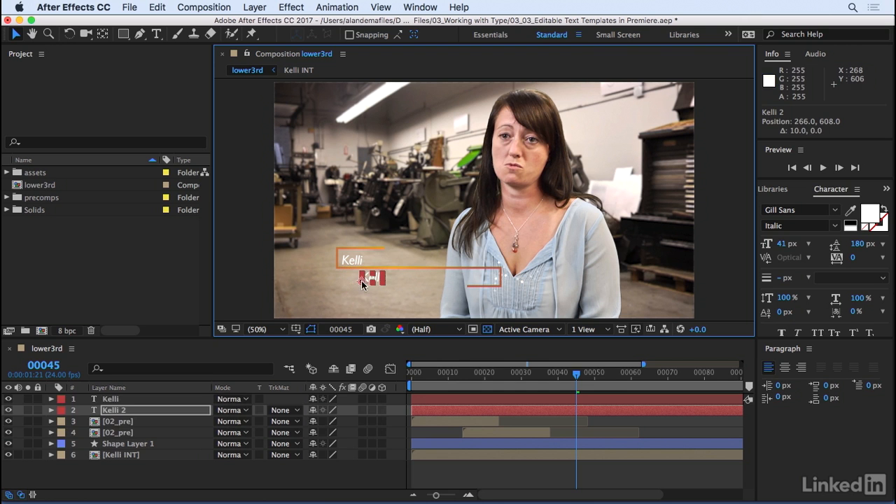
click(131, 460)
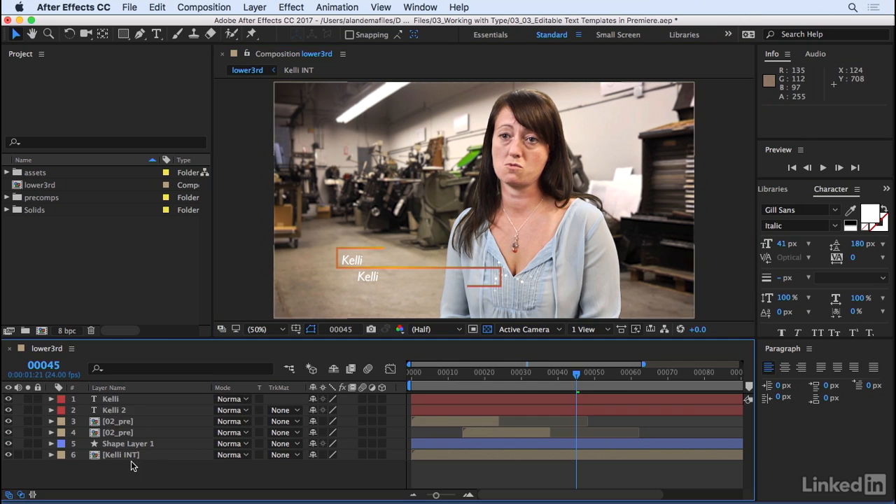
Replace the text of the duplicated layer with Designer.
double_click(125, 412)
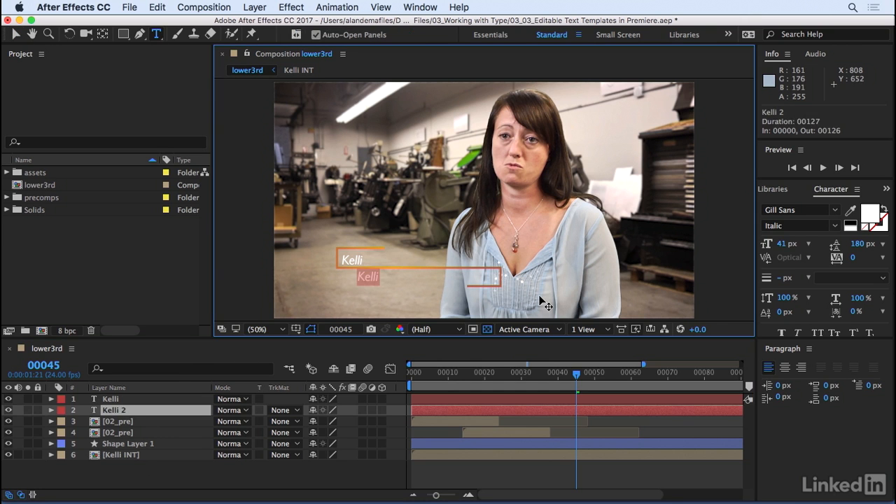
text(Designer)
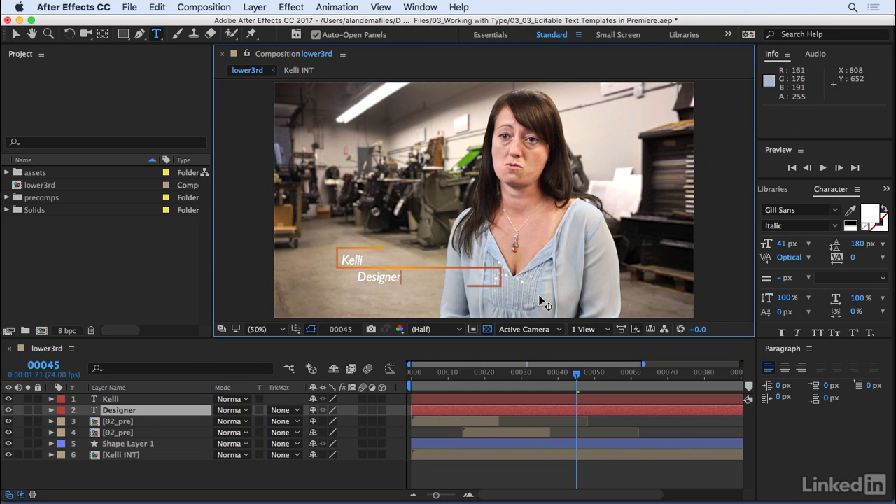
click(110, 400)
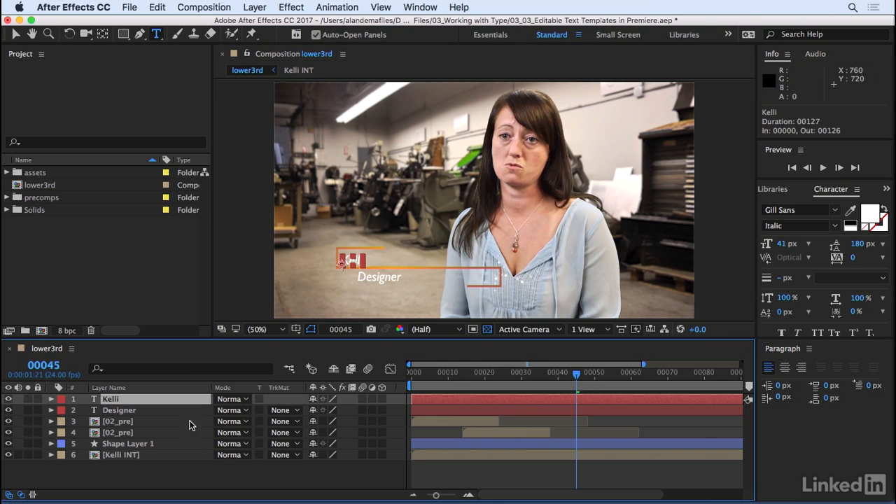
Append the interviewee's last name to the upper text layer.
double_click(109, 400)
key(Right)
click(126, 398)
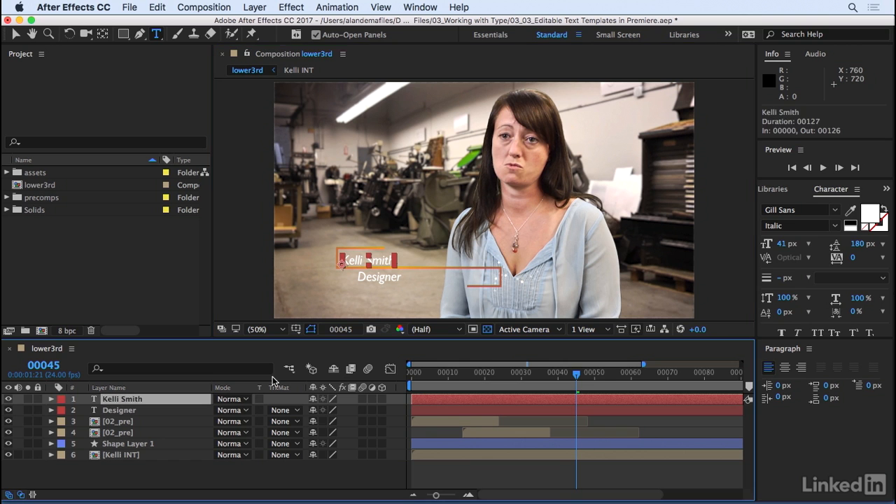
Format the full-name text in Gill Sans SemiBold with a yellow fill and a 59 px font size.
click(834, 228)
click(816, 313)
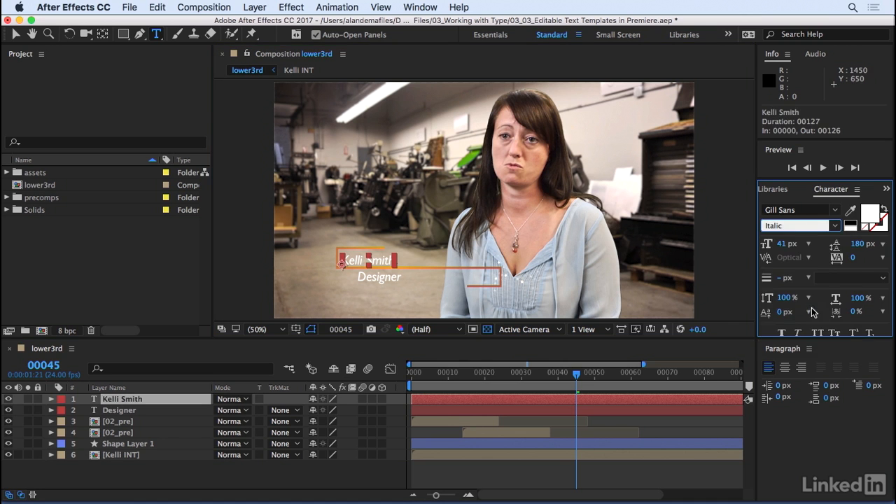
click(833, 228)
click(801, 289)
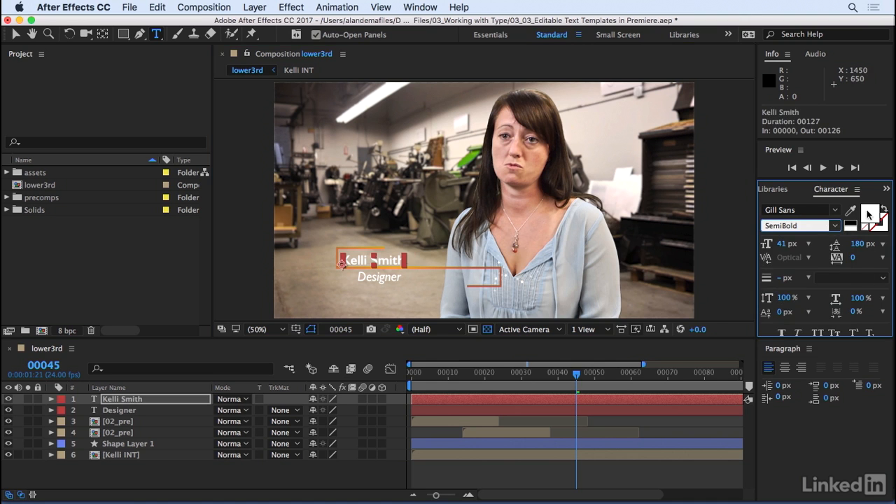
click(868, 214)
drag(531, 279, 541, 281)
click(822, 267)
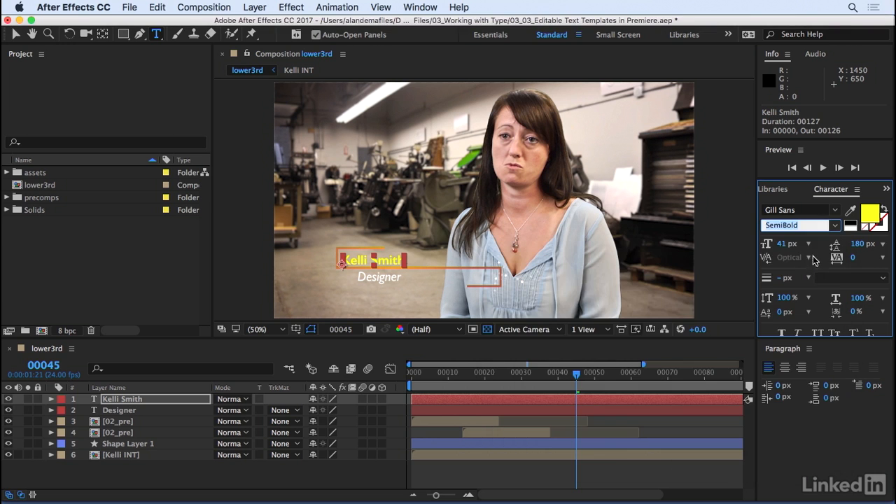
drag(788, 245, 799, 245)
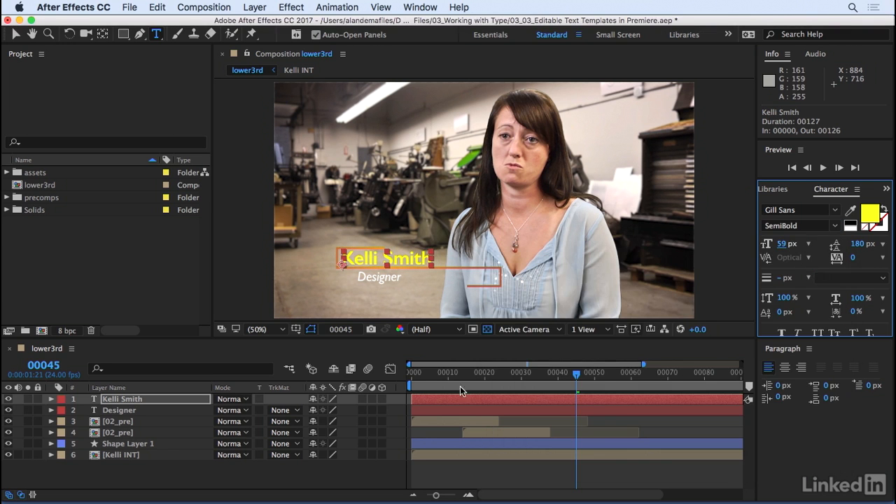
Preview the lower third with the static text layers over the animated graphics.
click(467, 479)
key(space)
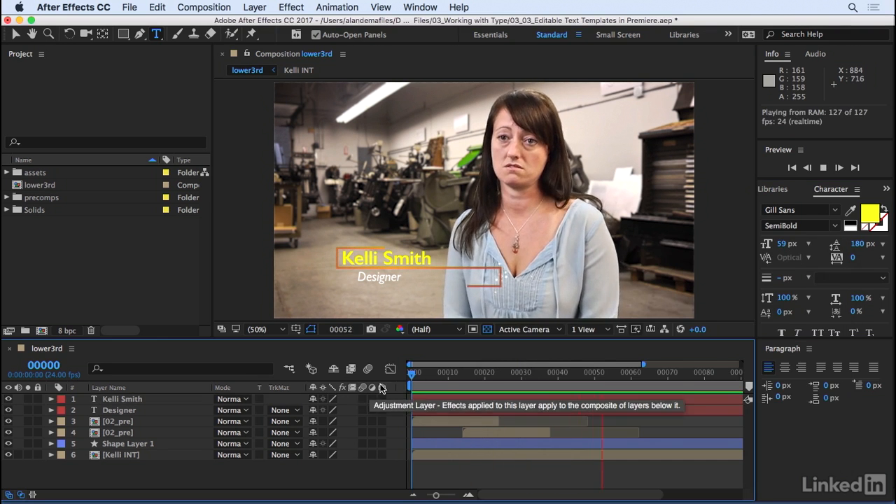
key(space)
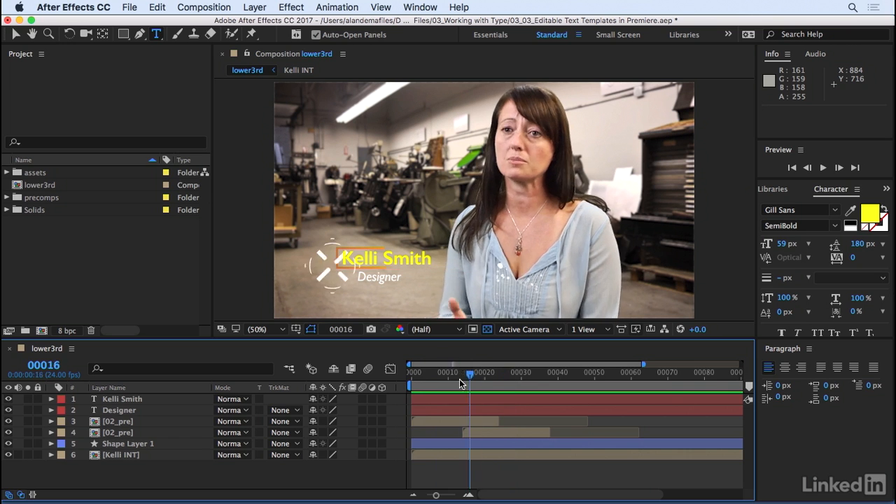
Apply the bottomUP_text user preset to the full-name text layer, starting at frame 0.
click(412, 382)
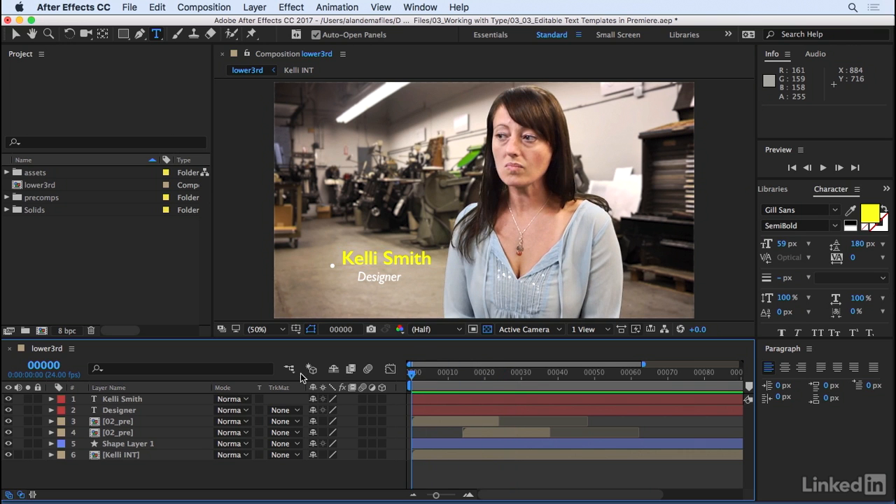
click(888, 187)
click(843, 205)
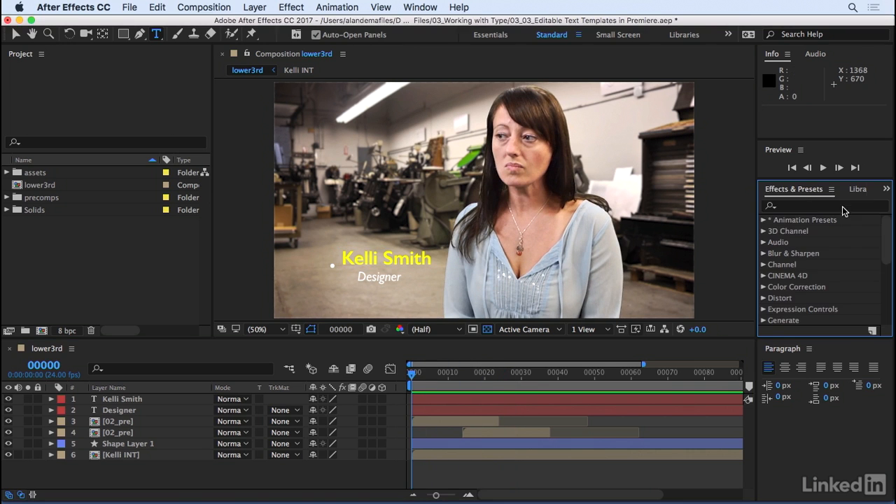
click(764, 220)
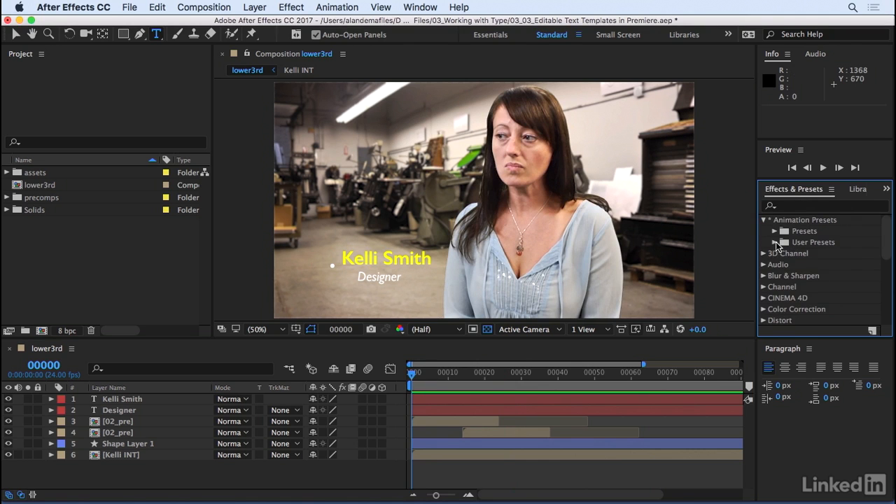
click(775, 242)
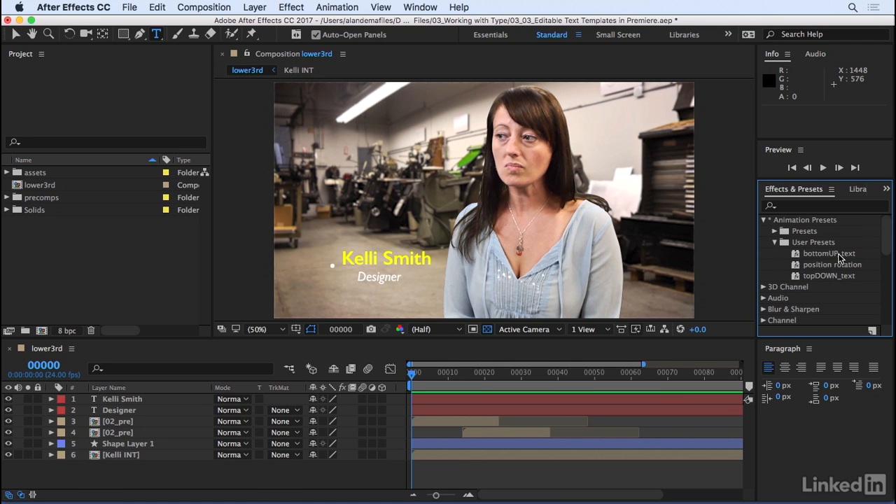
click(123, 399)
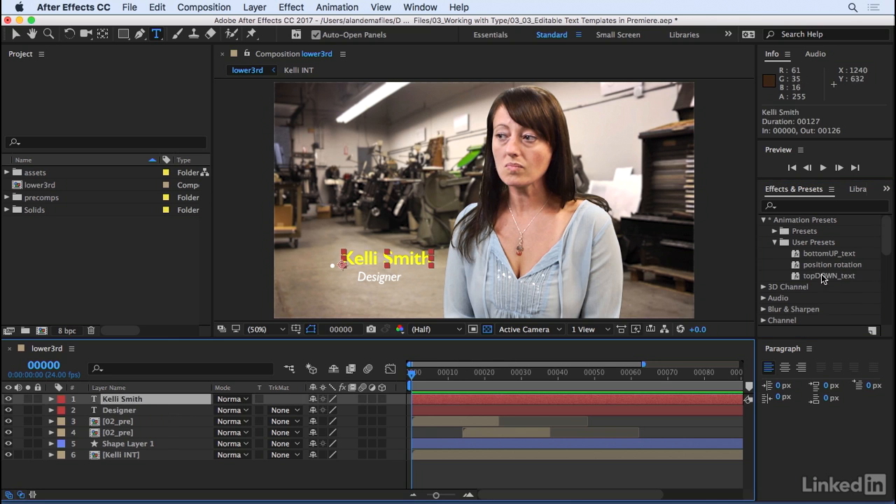
drag(825, 254, 113, 401)
Apply the topDOWN_text user preset to the Designer layer at frame 0, and preview the text animation up to frame 55.
click(114, 412)
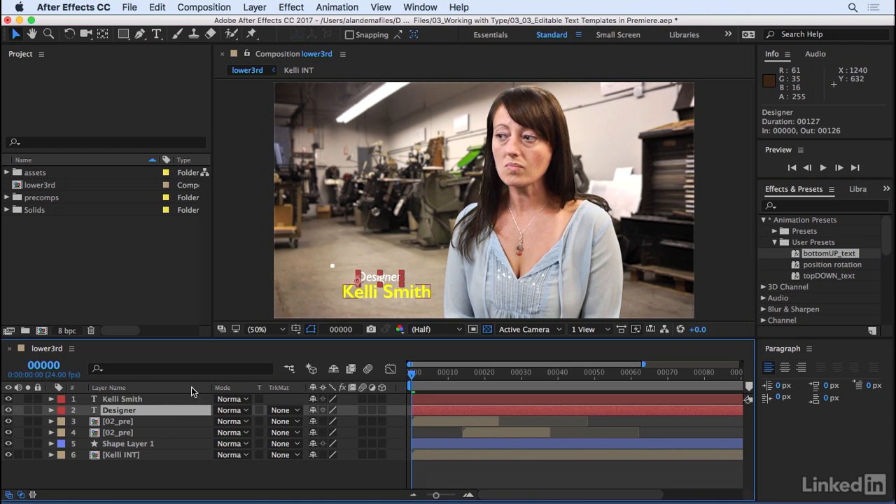
drag(830, 276, 112, 412)
key(space)
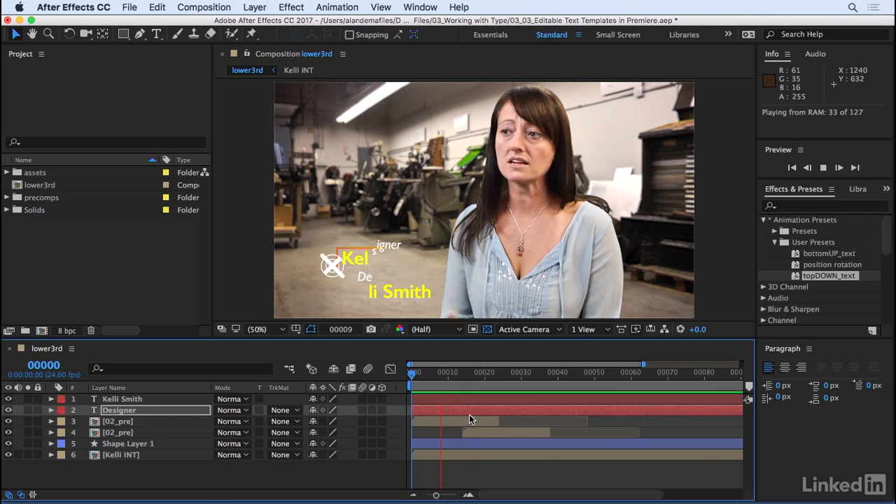
key(space)
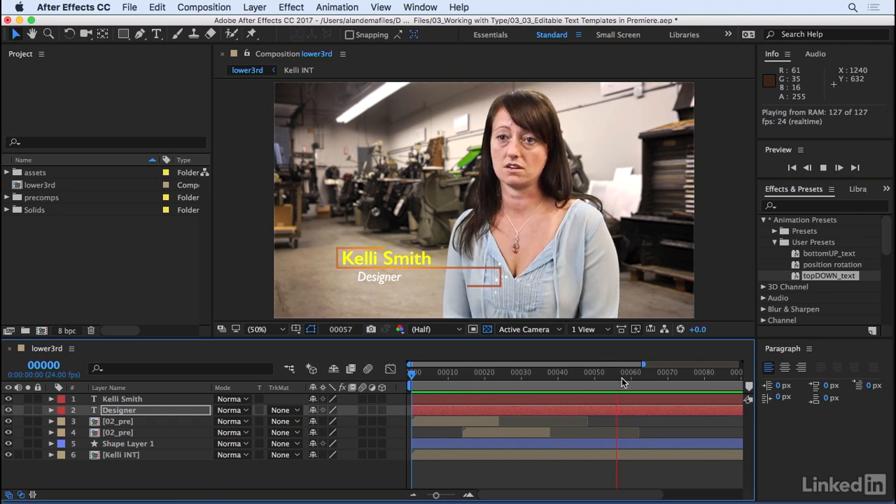
drag(530, 383, 611, 386)
click(105, 476)
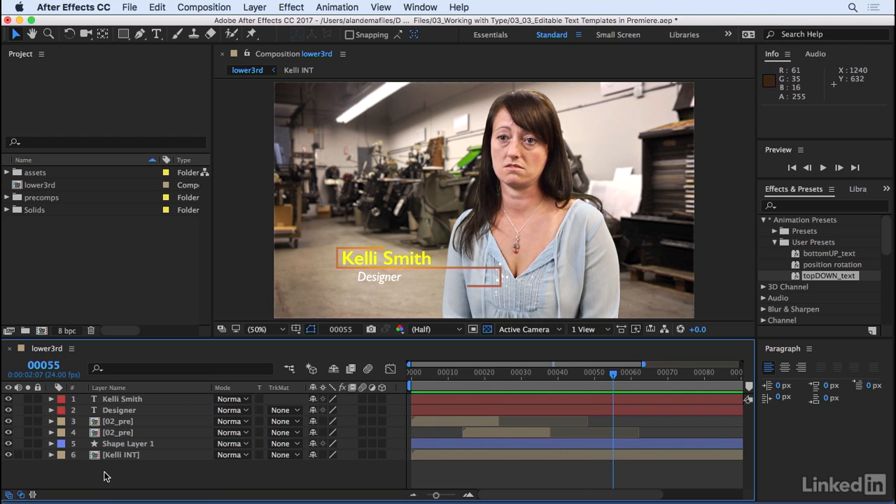
At frame 51, draw a rectangular mask of about 501 by 60 px on the full-name layer, following the upper orange frame.
click(108, 400)
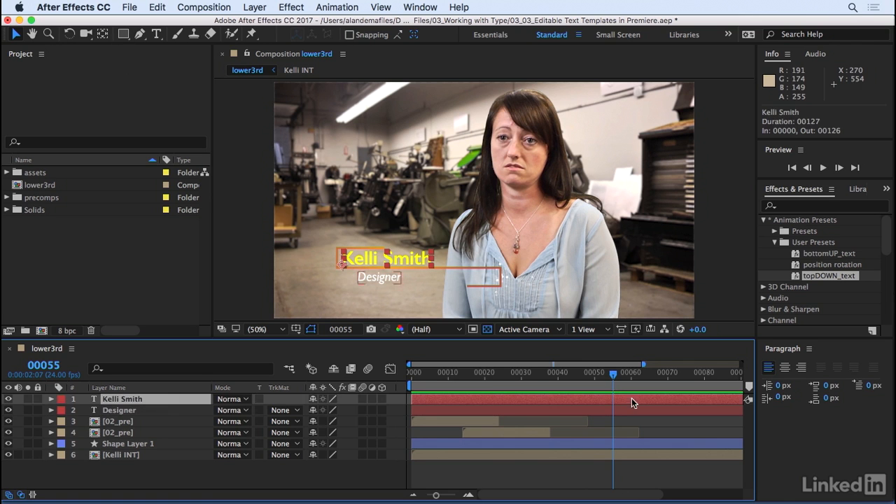
mouse_move(617, 378)
mouse_down()
mouse_move(573, 378)
mouse_move(604, 381)
mouse_up()
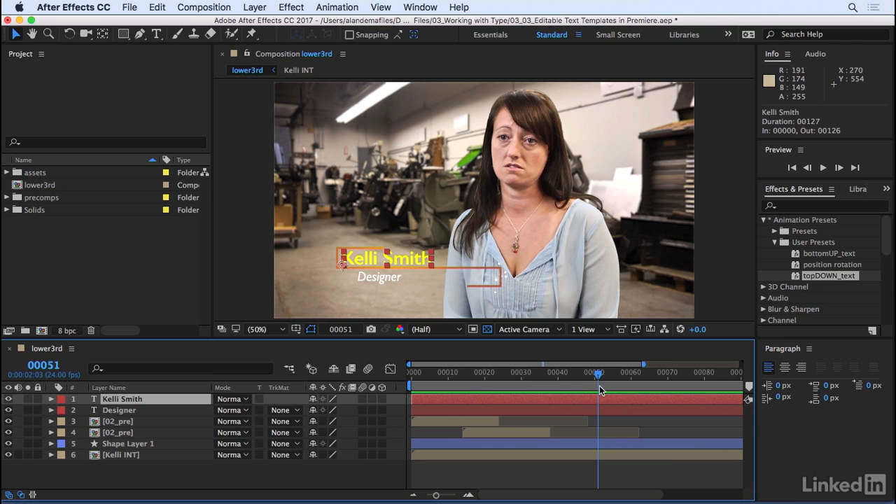
click(124, 34)
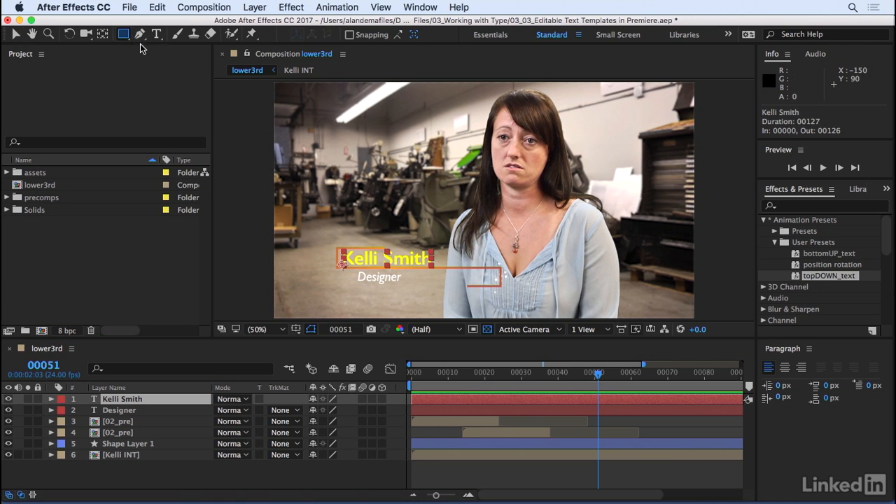
click(161, 34)
mouse_move(338, 248)
mouse_down()
mouse_move(357, 260)
mouse_move(501, 268)
mouse_up()
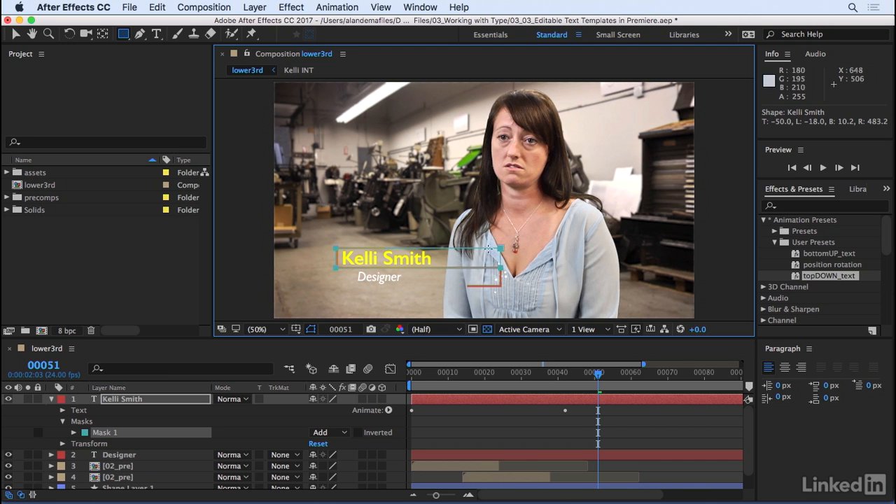
At frame 51, draw a rectangular mask on the Designer layer, following the lower orange frame.
click(490, 431)
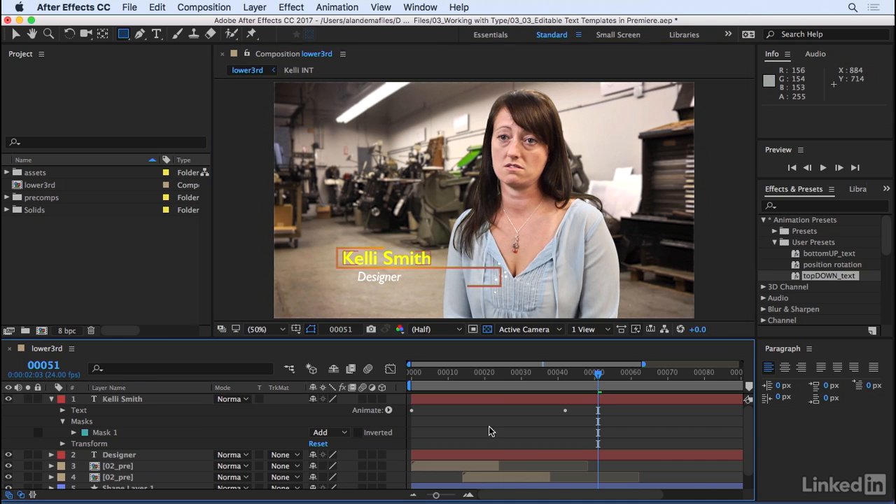
click(110, 457)
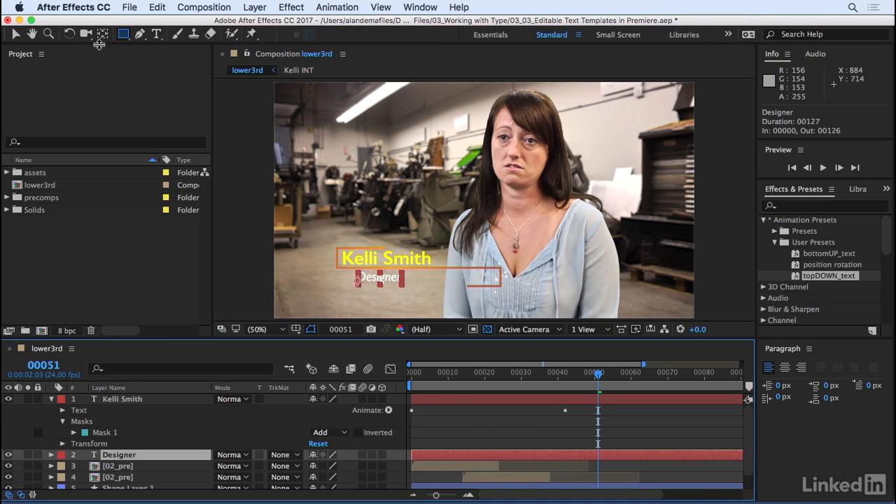
click(124, 40)
drag(336, 268, 488, 274)
Preview the masked text animation from frame 0, show the composition's full duration in the timeline, and go to frame 26.
click(197, 371)
key(space)
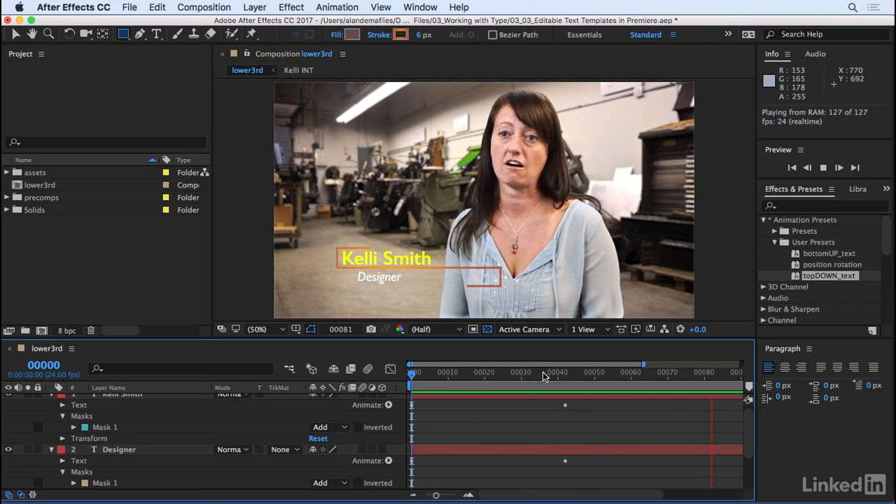
drag(521, 378, 772, 375)
drag(607, 376, 479, 374)
Collapse both text layers and move them below Shape Layer 1, previewing the result up to frame 57.
scroll(69, 422, up, 1)
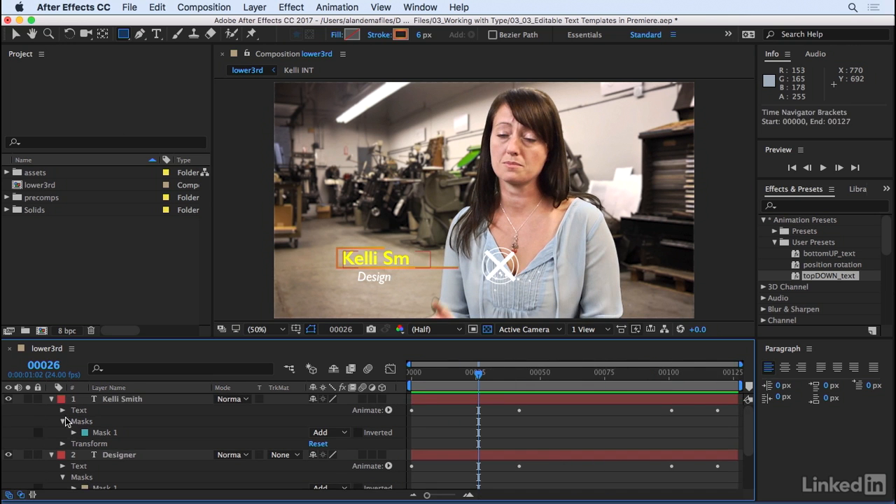
click(51, 399)
click(49, 410)
click(123, 399)
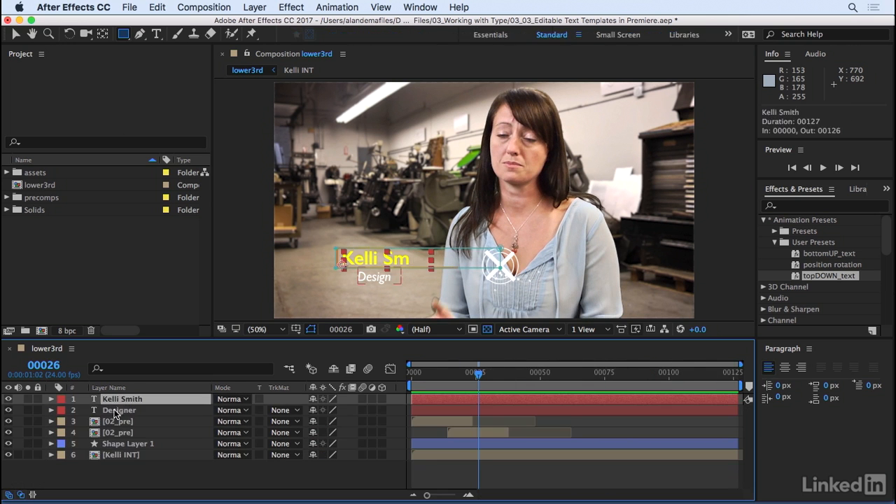
shift+click(119, 410)
drag(119, 411, 120, 456)
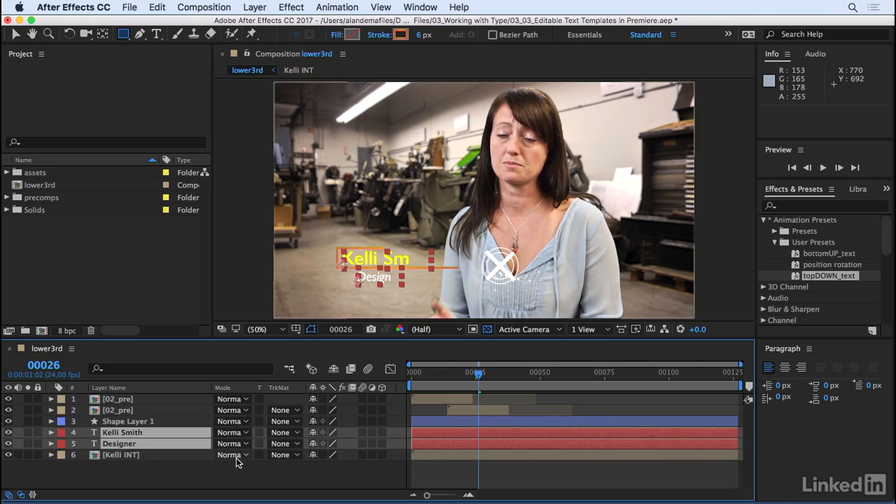
key(space)
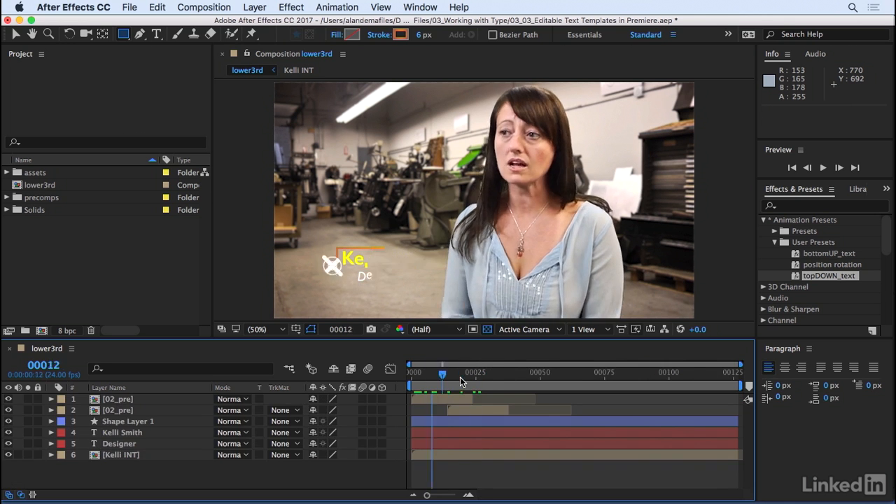
drag(543, 375, 565, 376)
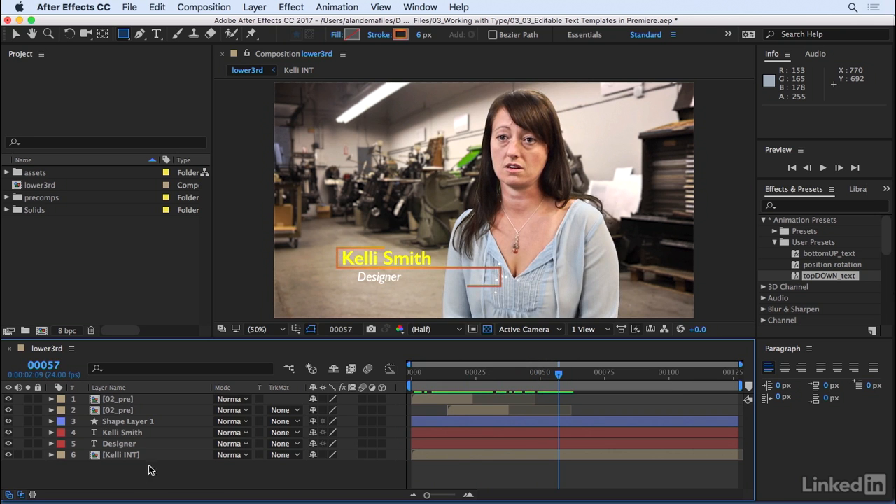
Rename the full-name text layer as Person's Name.
click(130, 434)
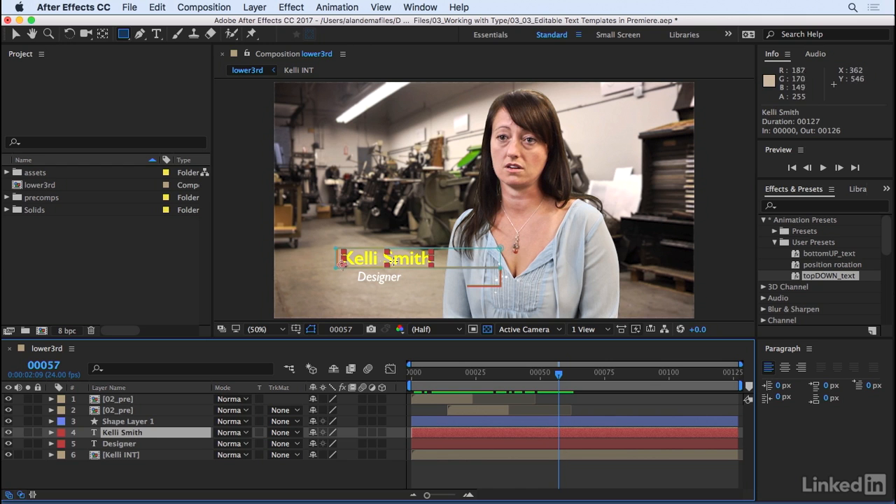
click(152, 465)
click(132, 435)
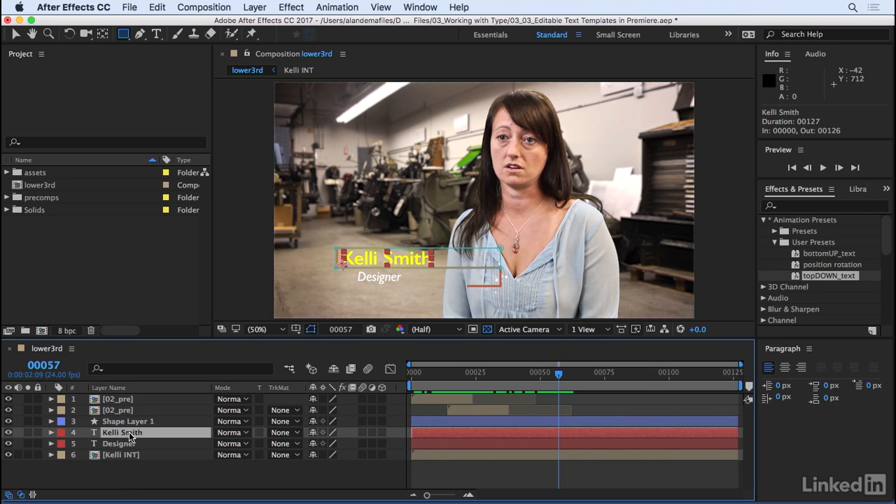
double_click(128, 437)
click(129, 438)
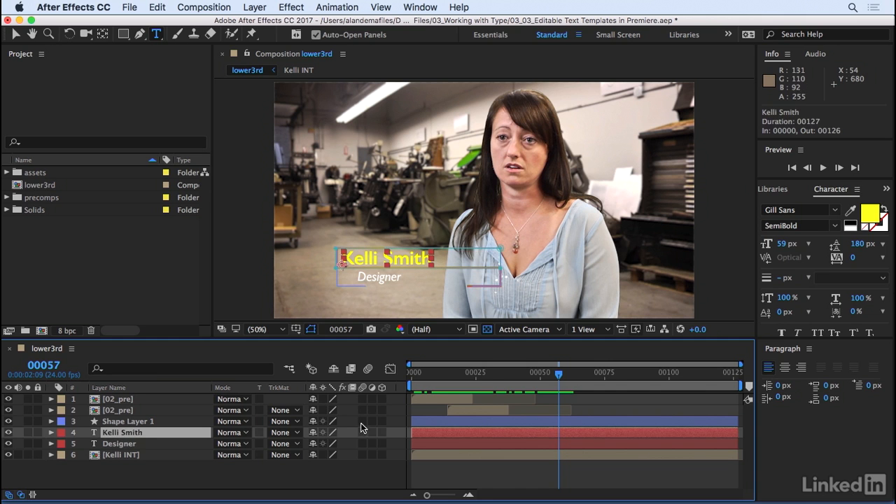
key(Return)
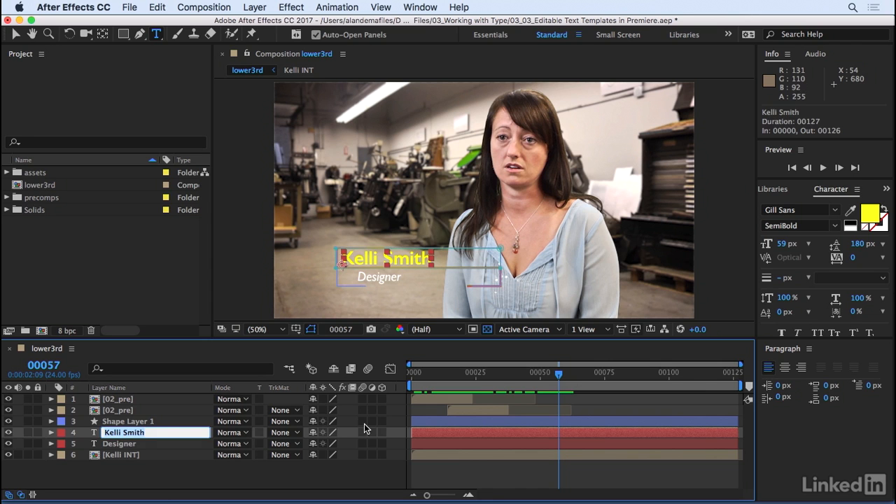
text(P)
key(Return)
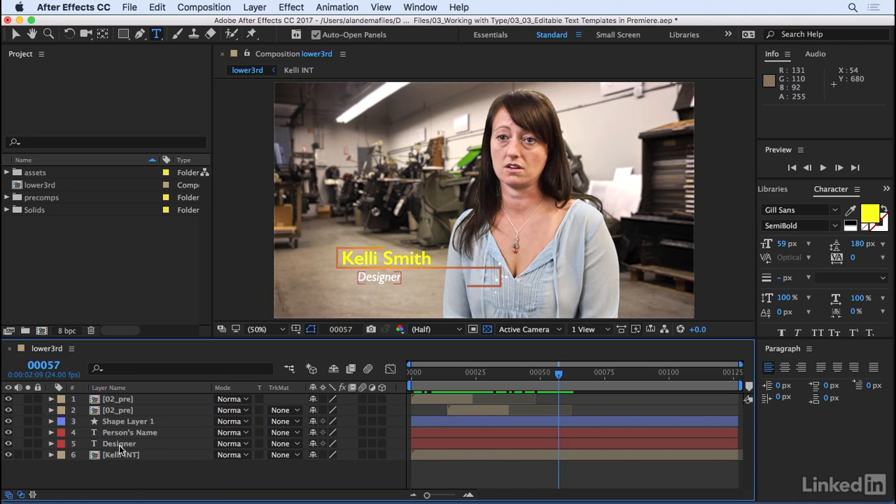
Rename the Designer layer as occupation.
click(124, 446)
key(Return)
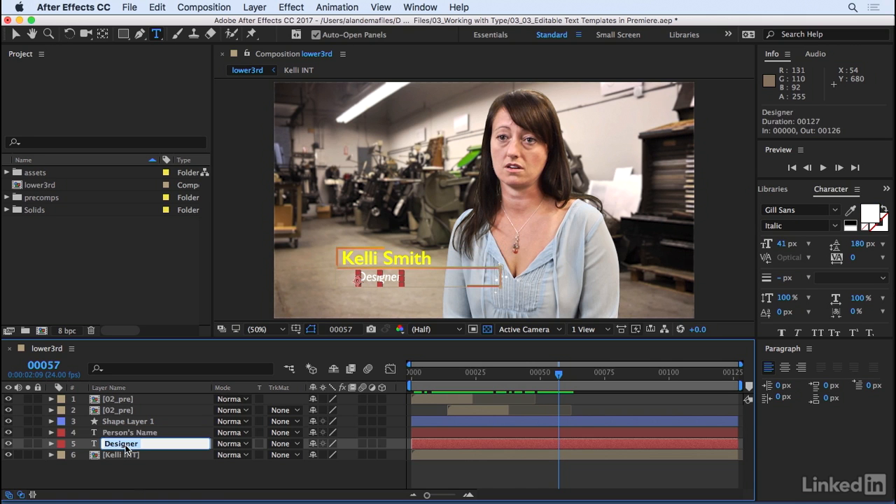
text(occupation)
key(Return)
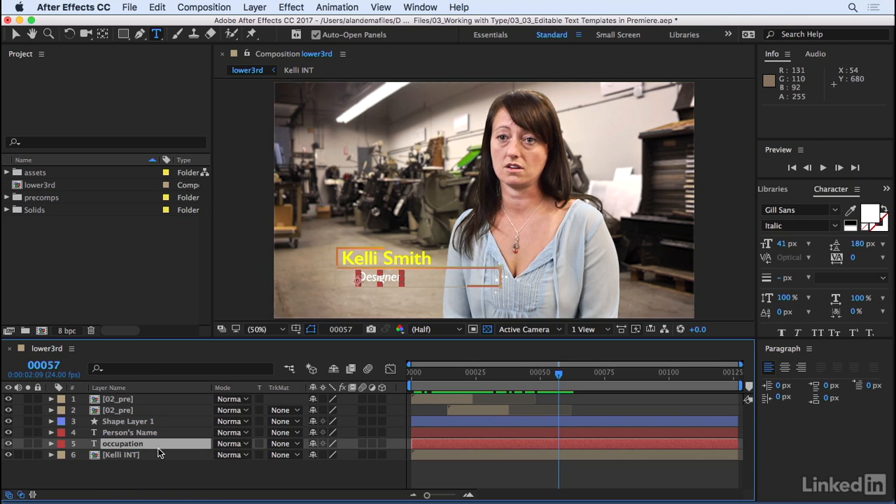
click(149, 471)
Check the graphics at frame 43 with the interview footage layer hidden, restore its visibility, and make it a guide layer.
drag(544, 381, 521, 384)
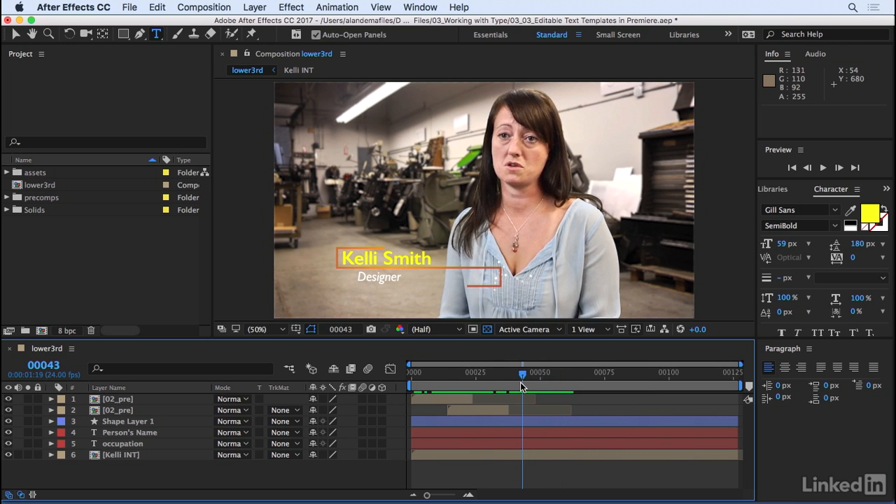
click(130, 455)
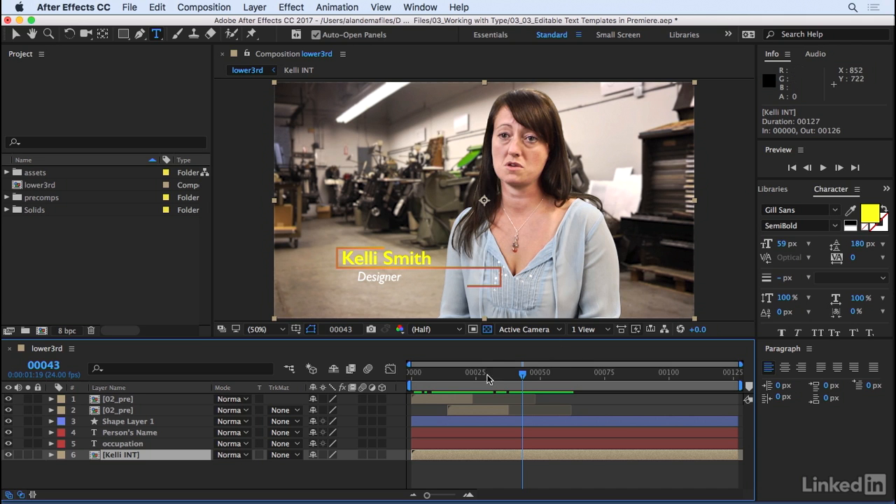
click(8, 455)
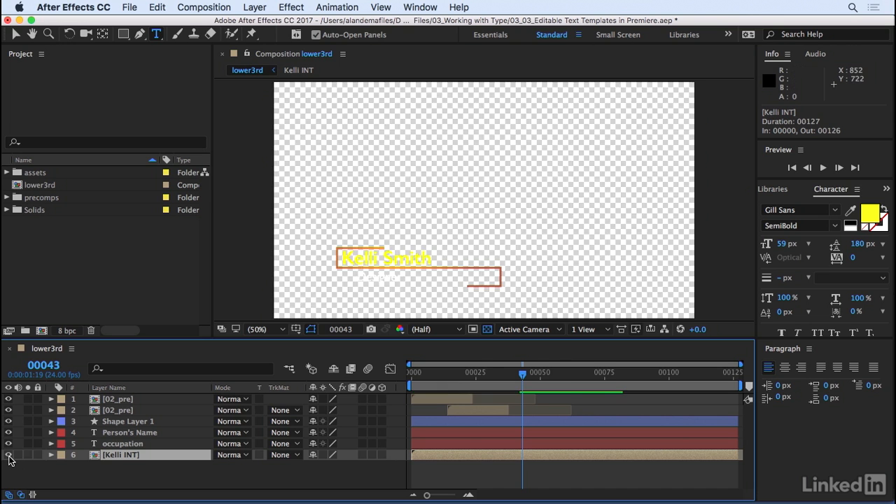
click(9, 455)
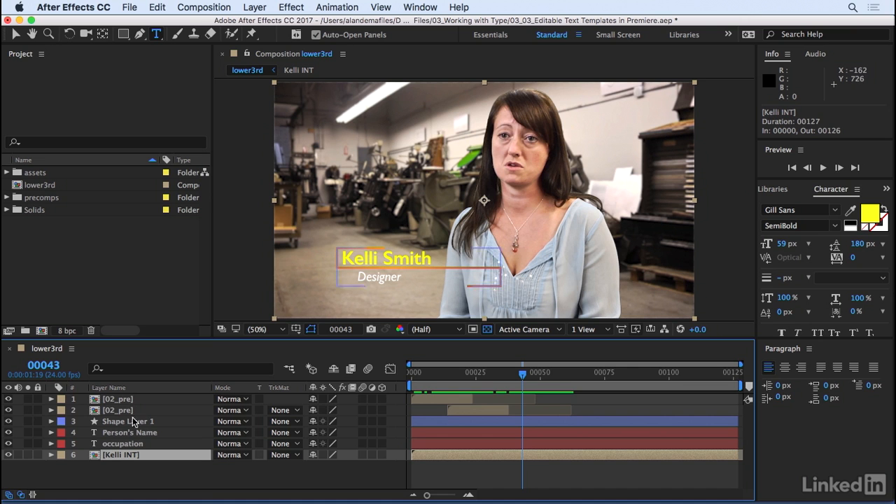
right_click(102, 457)
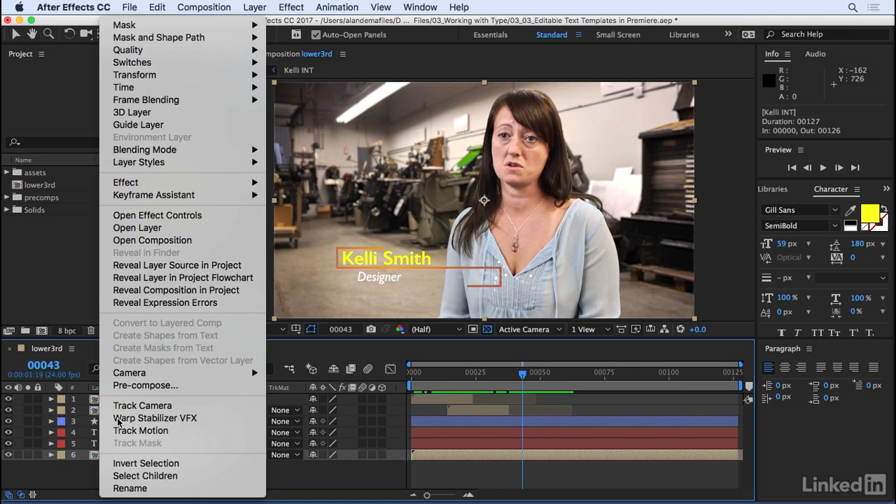
click(139, 125)
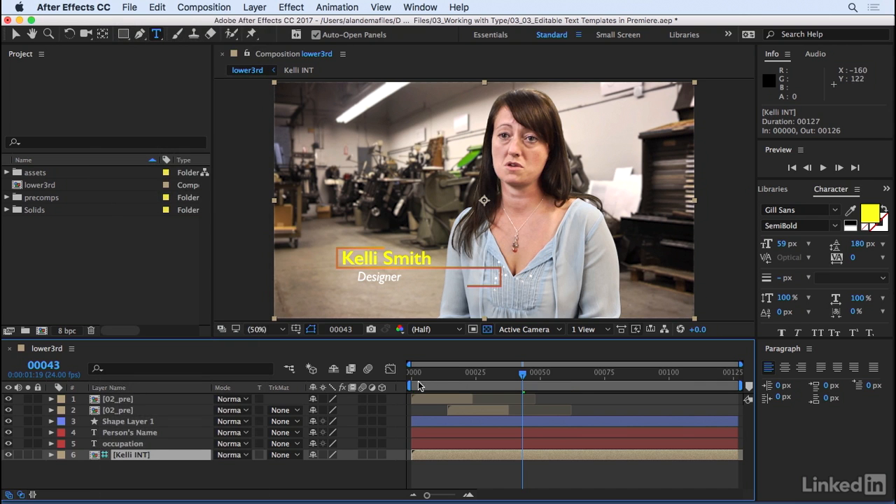
Preview the lower third over the guide footage and stop at frame 47.
click(456, 378)
key(space)
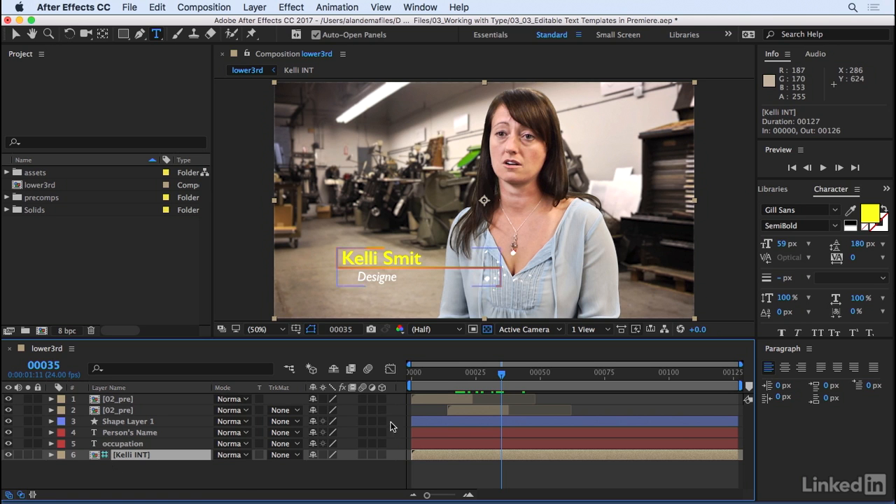
mouse_move(477, 386)
mouse_down()
mouse_move(454, 385)
mouse_move(580, 377)
mouse_move(496, 399)
mouse_move(448, 386)
mouse_move(533, 378)
mouse_up()
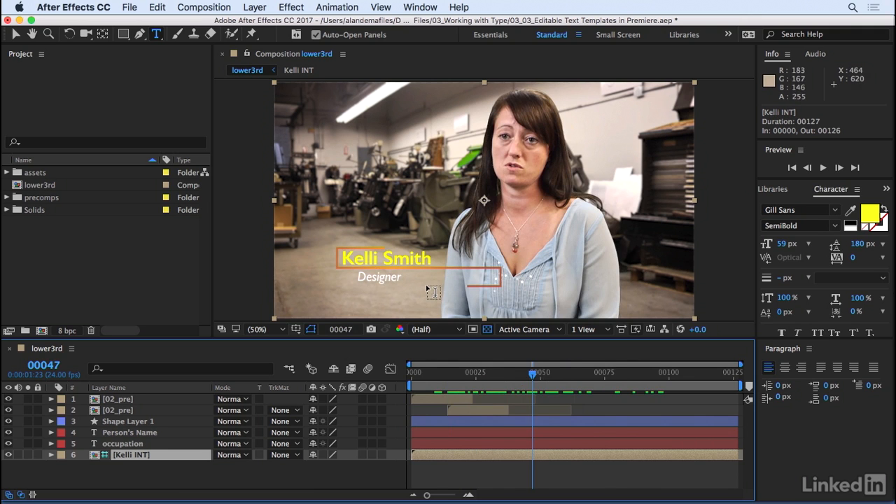
Add a new adjustment layer above all the other layers in the lower3rd composition.
click(149, 476)
right_click(134, 470)
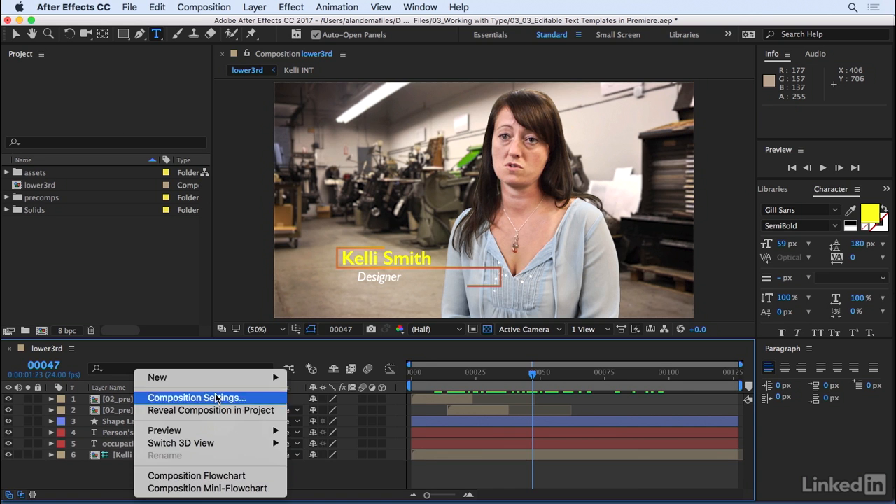
mouse_move(160, 377)
click(346, 465)
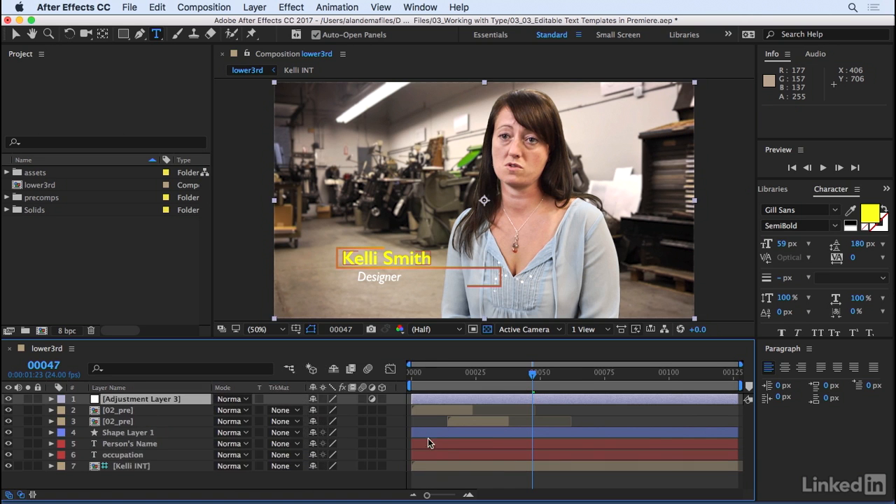
Find the Drop Shadow effect by searching for "drop" and apply it to the adjustment layer.
click(157, 400)
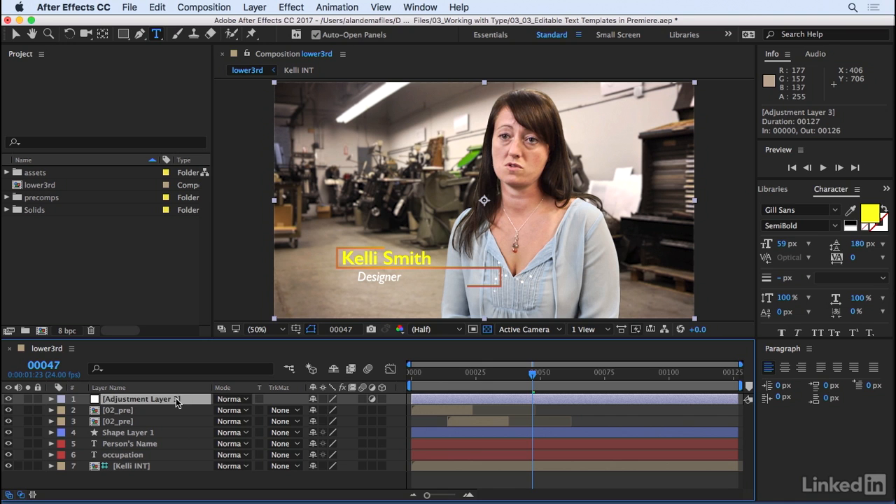
click(889, 188)
click(840, 204)
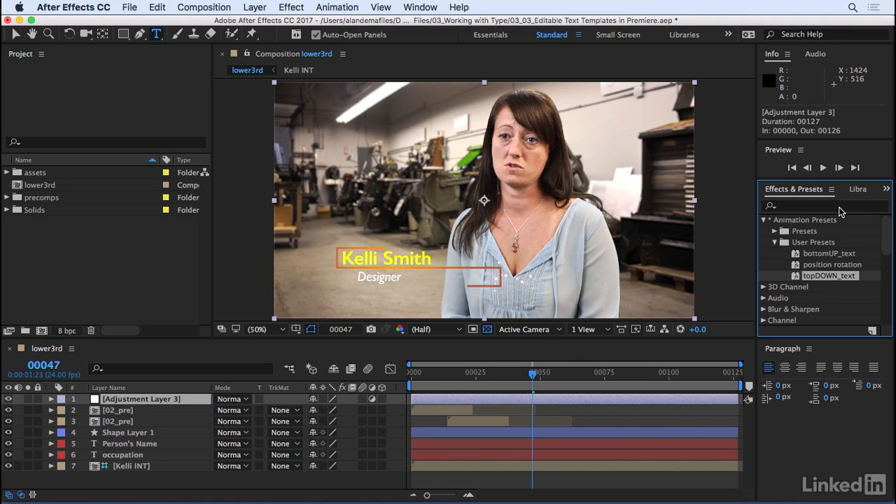
click(792, 208)
text(drop)
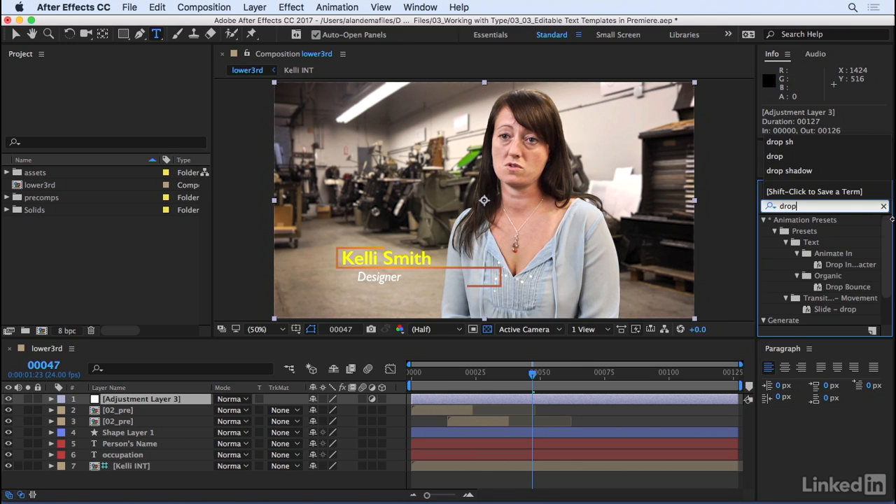
scroll(826, 273, down, 3)
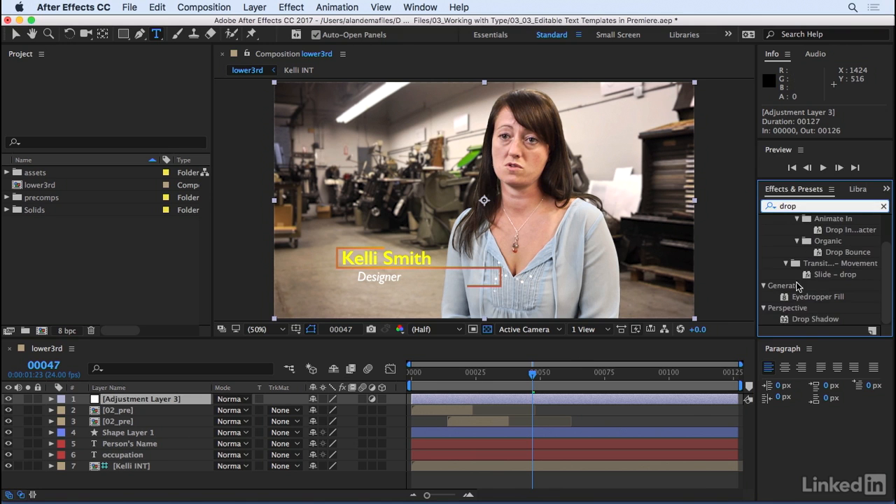
drag(815, 319, 244, 404)
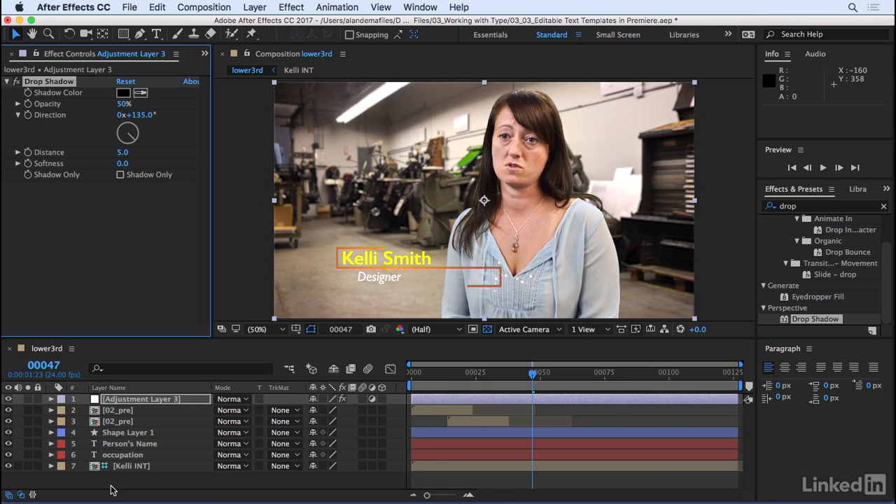
Inspect the drop shadow with the interview footage hidden, turn off the transparency grid, and show the footage again.
click(130, 467)
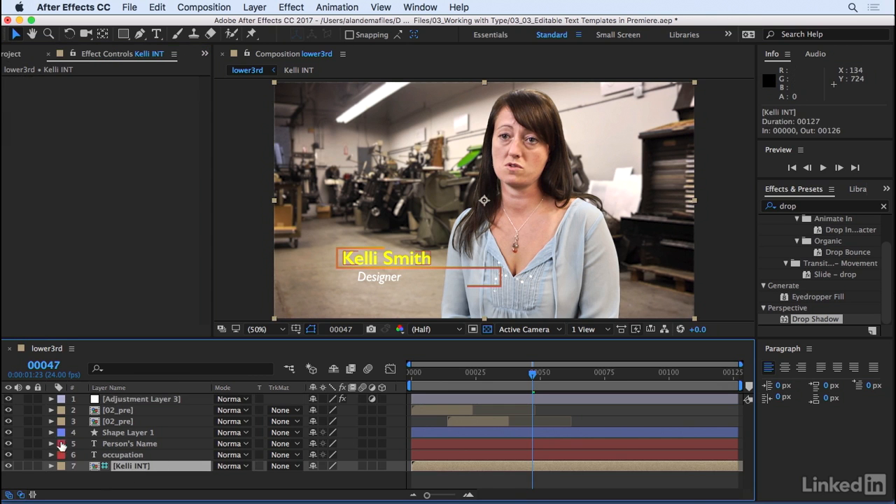
click(9, 467)
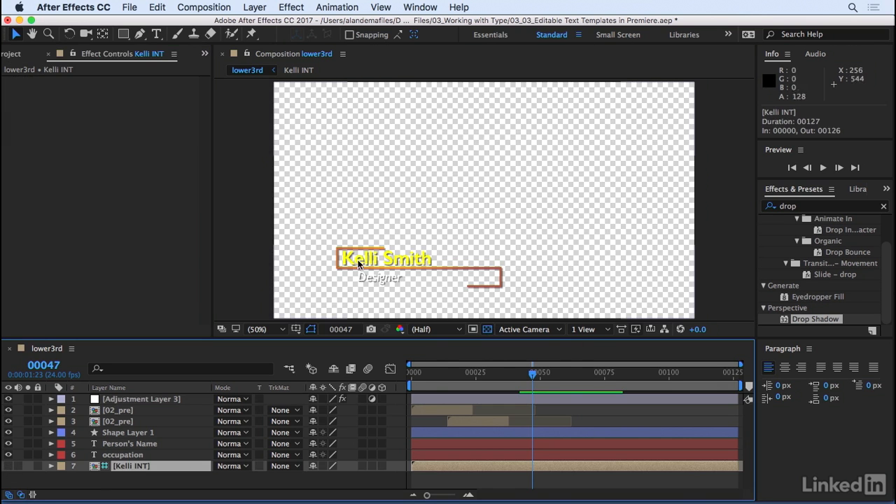
click(9, 400)
click(487, 329)
click(9, 466)
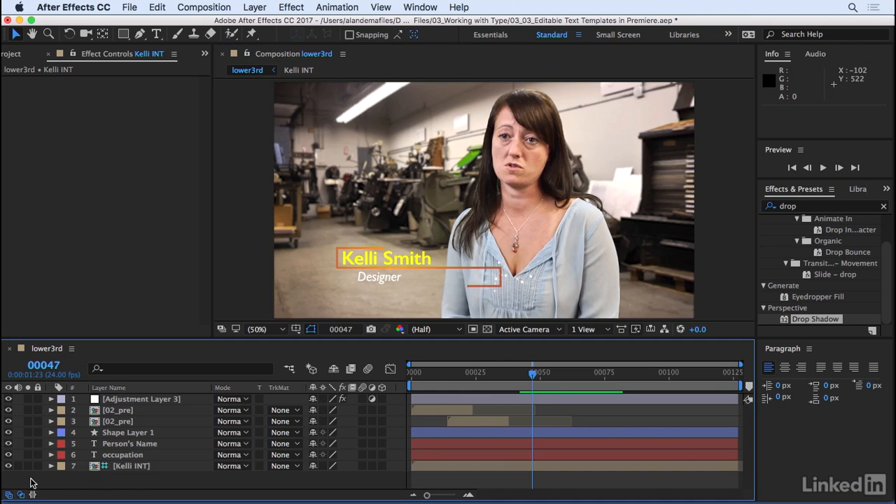
Find CC Light Sweep by searching for "sweep" and add it below Drop Shadow on Adjustment Layer 3.
click(166, 401)
mouse_move(530, 375)
mouse_down()
mouse_move(427, 379)
mouse_move(541, 375)
mouse_up()
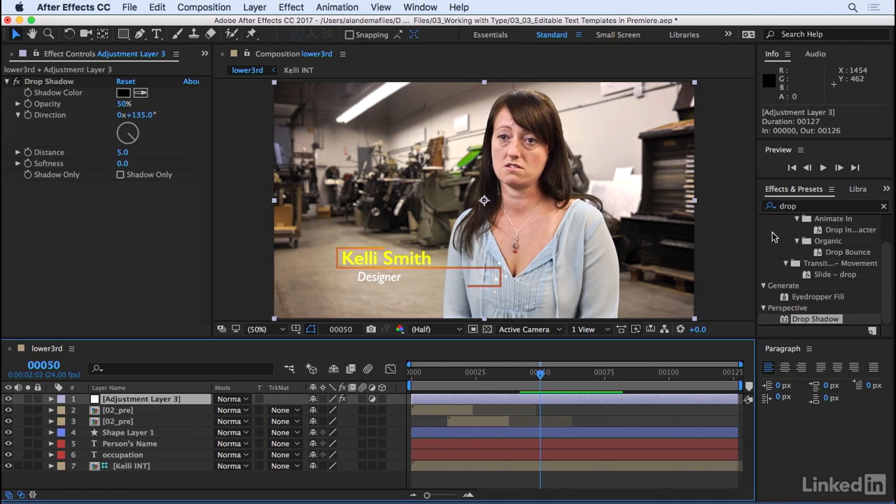
click(805, 206)
text(see)
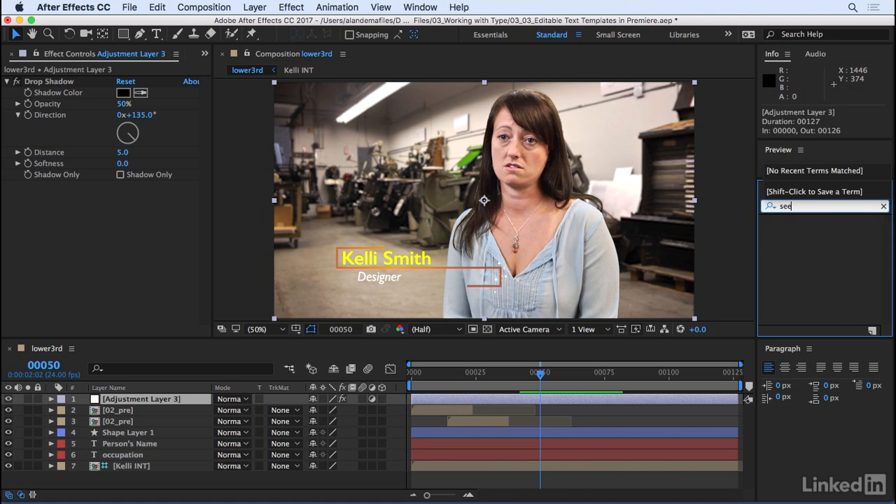
text(ep)
drag(802, 275, 167, 213)
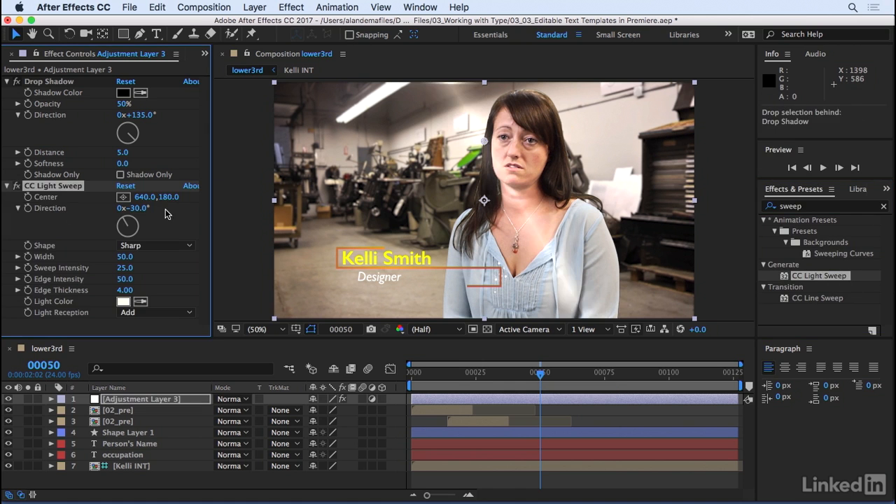
Move the light sweep's Center just outside the left side of the frame, at -24, 422, and keyframe it at frame 10.
drag(485, 140, 275, 220)
click(463, 374)
drag(482, 379, 425, 389)
click(28, 197)
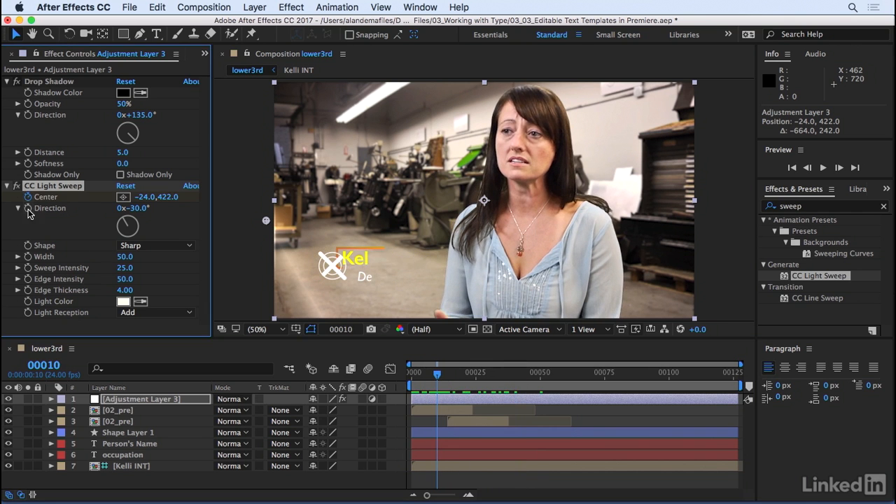
Add a second Center keyframe near the end of the composition with the X value at 884, and scrub back to frame 27.
drag(464, 378, 707, 379)
click(143, 197)
drag(143, 197, 481, 379)
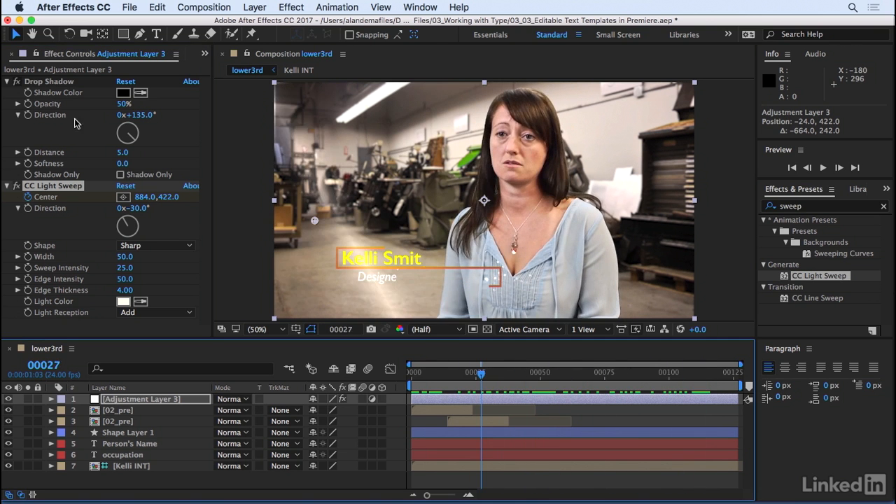
click(148, 400)
Switch to Premiere Pro and choose 03_03_Editable Text Templates in Premiere.aep from the 03_Working with Type folder for import.
click(457, 484)
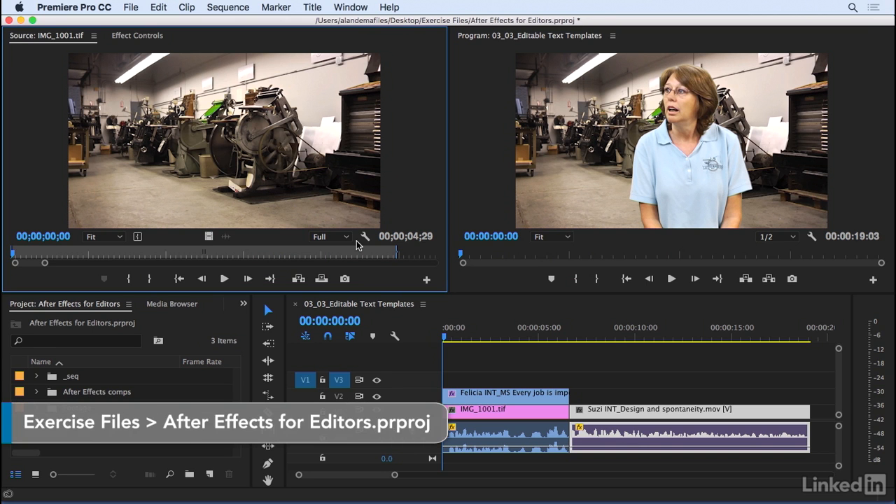
click(26, 442)
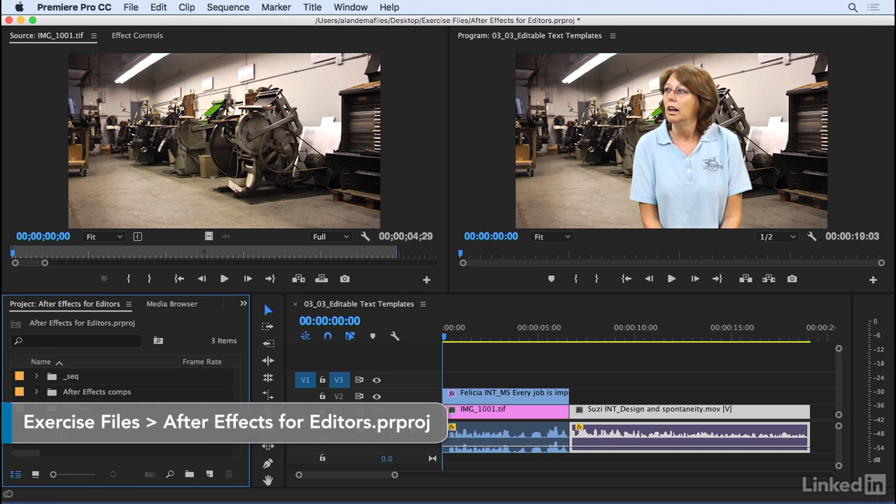
double_click(58, 435)
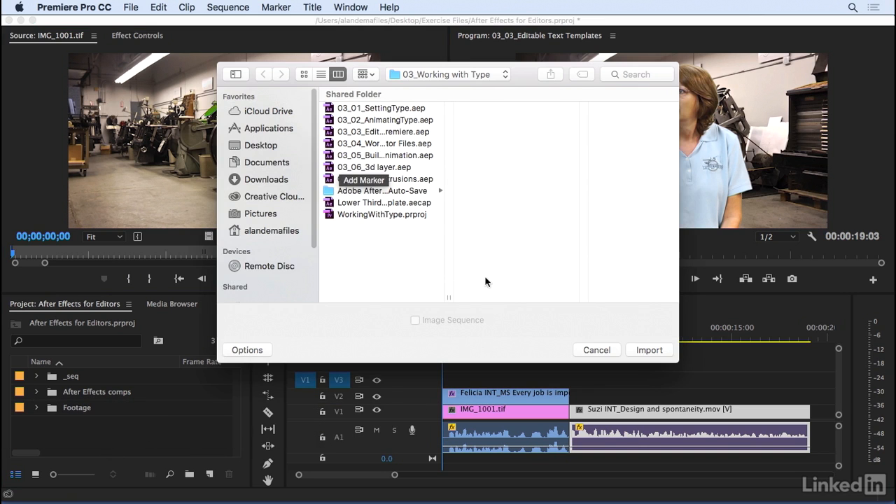
click(432, 79)
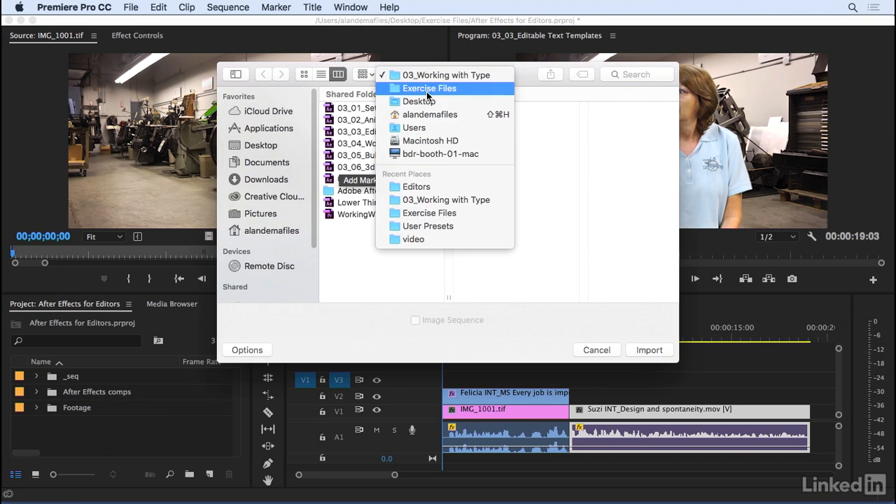
click(461, 78)
click(382, 132)
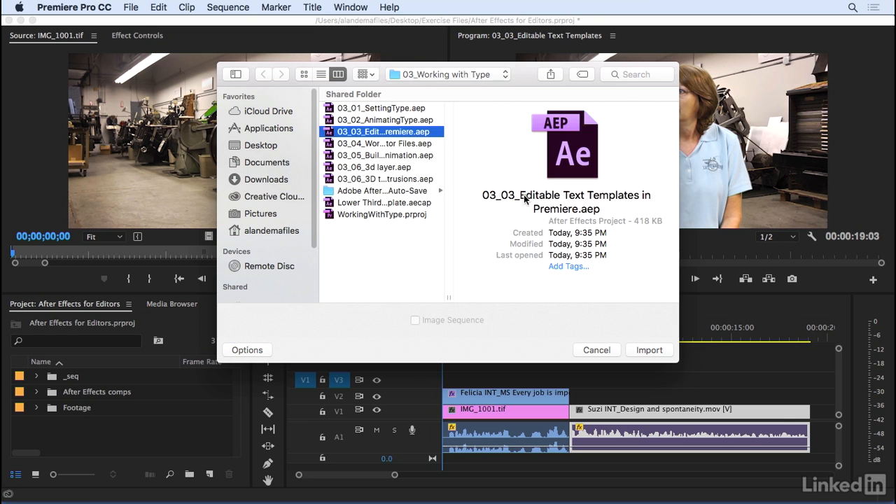
click(639, 352)
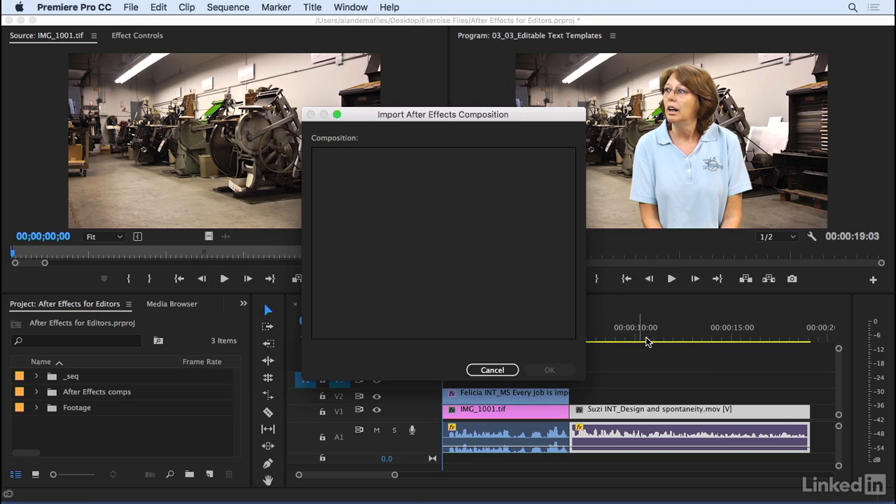
Import the lower3rd composition from the After Effects project.
drag(440, 115, 438, 107)
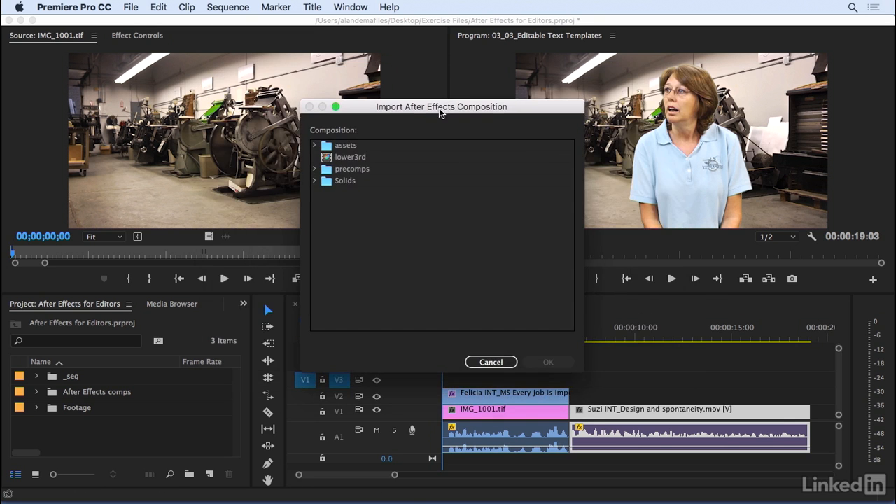
click(352, 162)
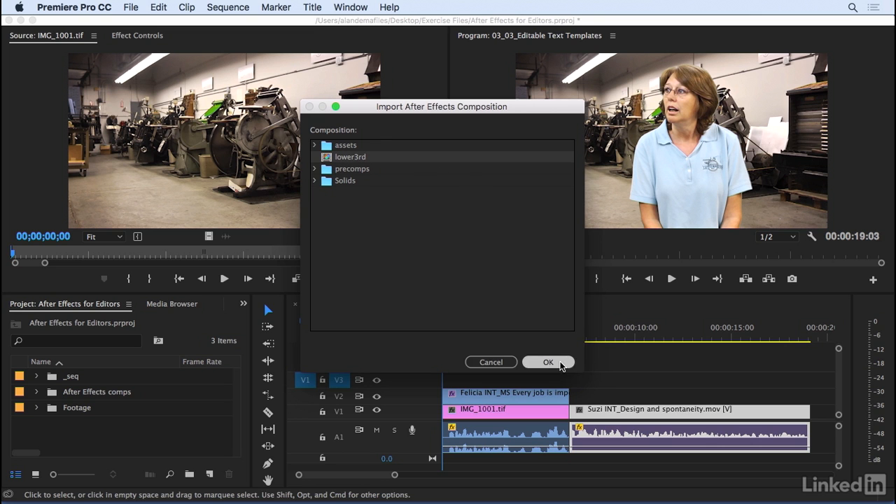
click(561, 363)
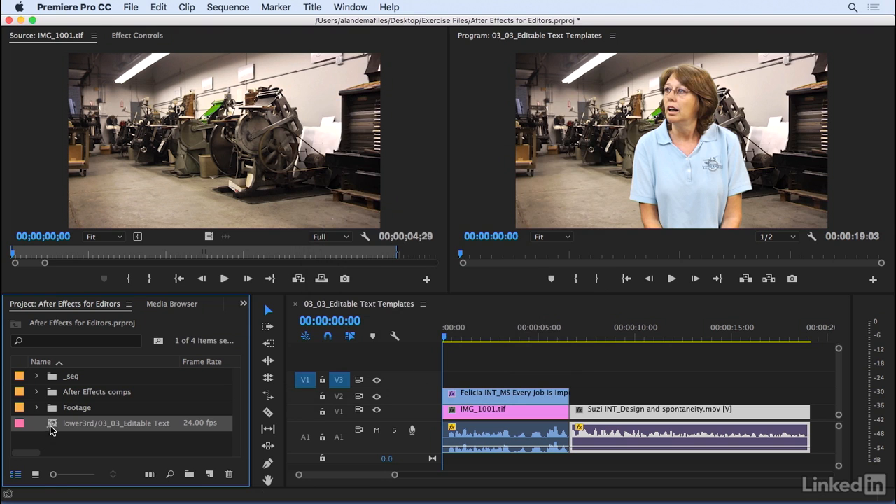
Place the lower3rd composition on track V3 above the first interview clip and scrub through it to 00:00:04:16.
drag(51, 426, 461, 359)
click(464, 340)
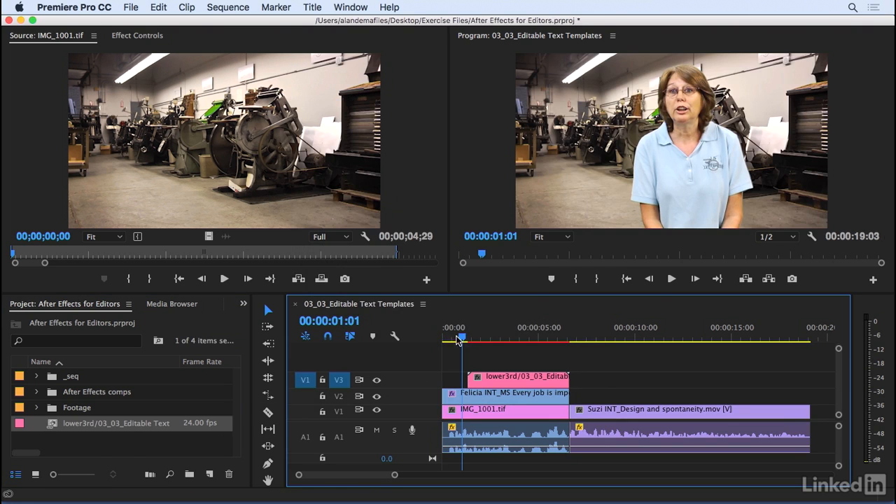
drag(462, 337, 532, 337)
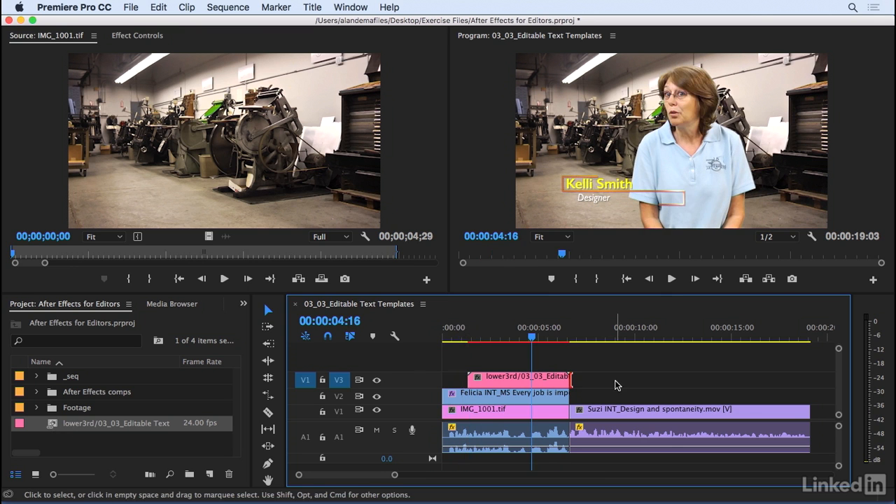
Try shortening the end of the lower third clip on V3, and undo the trim.
drag(572, 379, 538, 382)
key(super+z)
With the playhead at 00:00:03:17, open the lower third clip's master-level editable text in Effect Controls.
drag(532, 338, 514, 339)
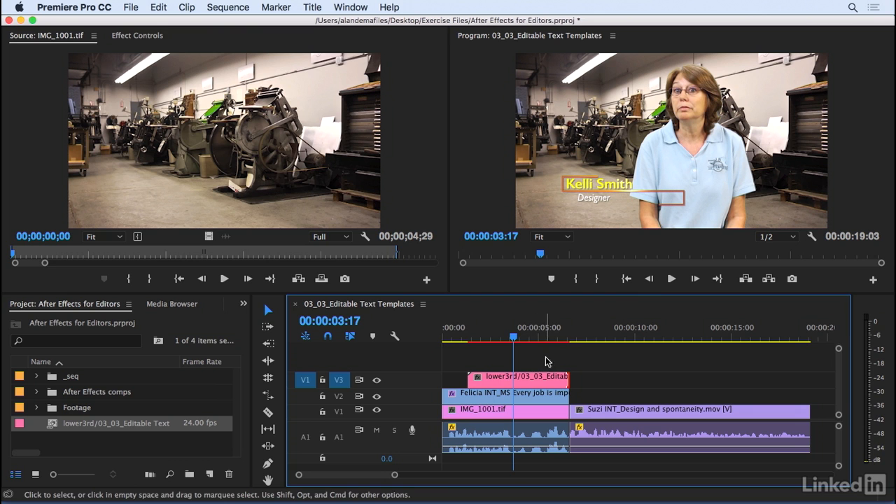
double_click(521, 384)
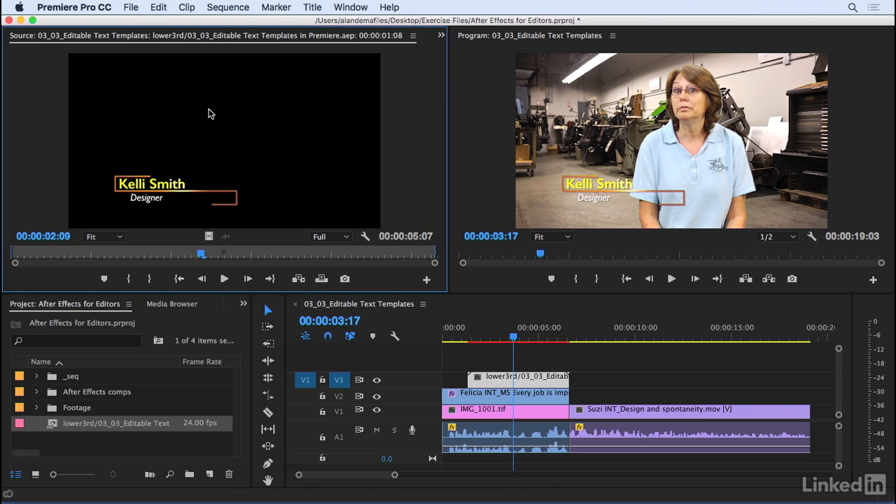
click(441, 35)
click(466, 76)
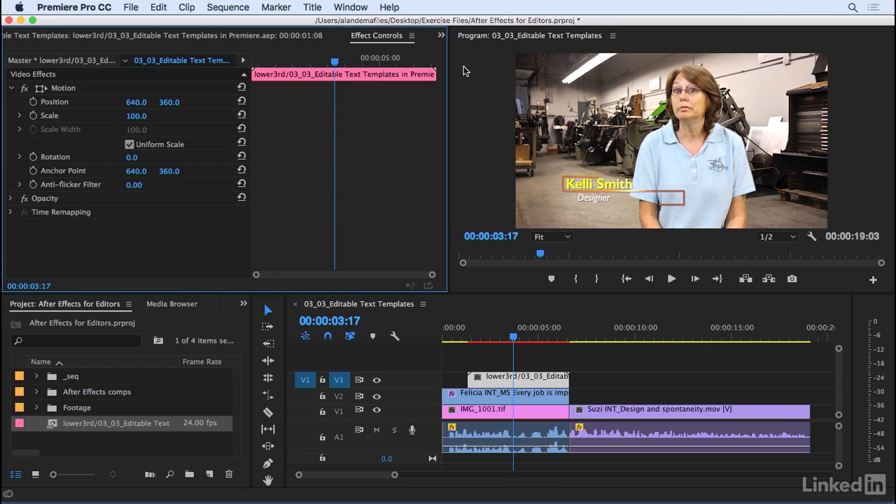
click(51, 61)
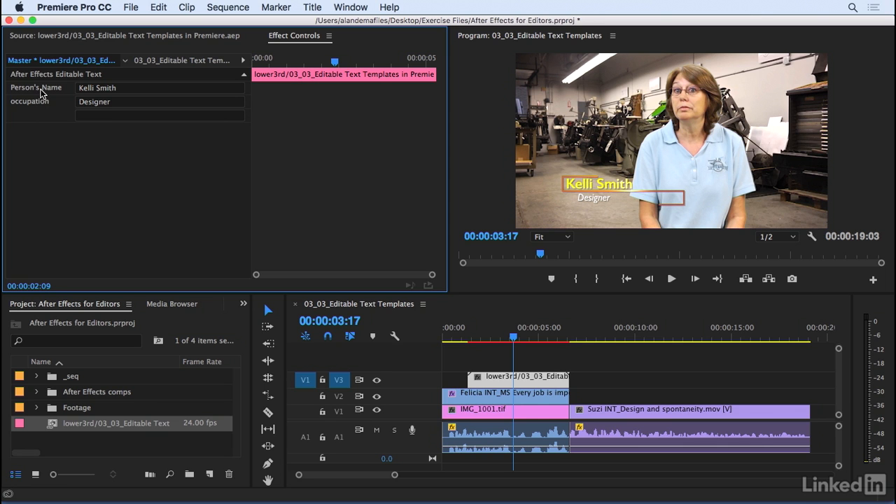
Replace the Person's Name text with the first interviewee's first name and set the occupation to General Manager.
click(87, 89)
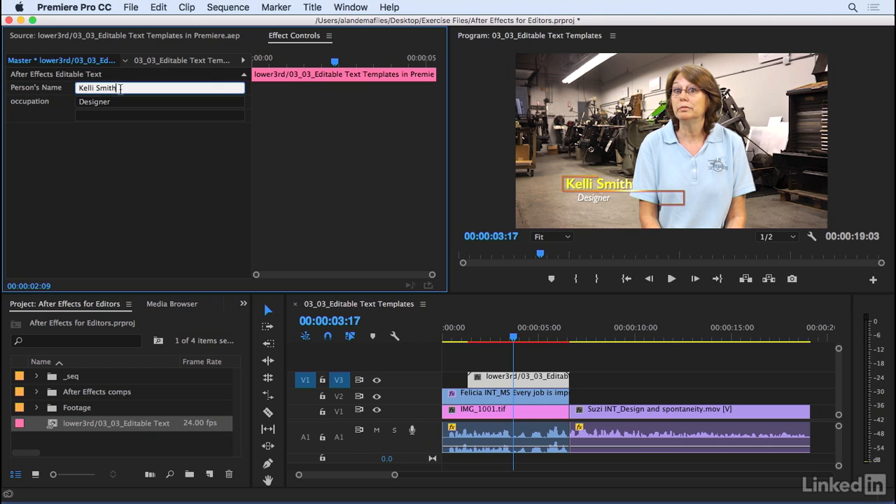
key(BackSpace)
click(80, 102)
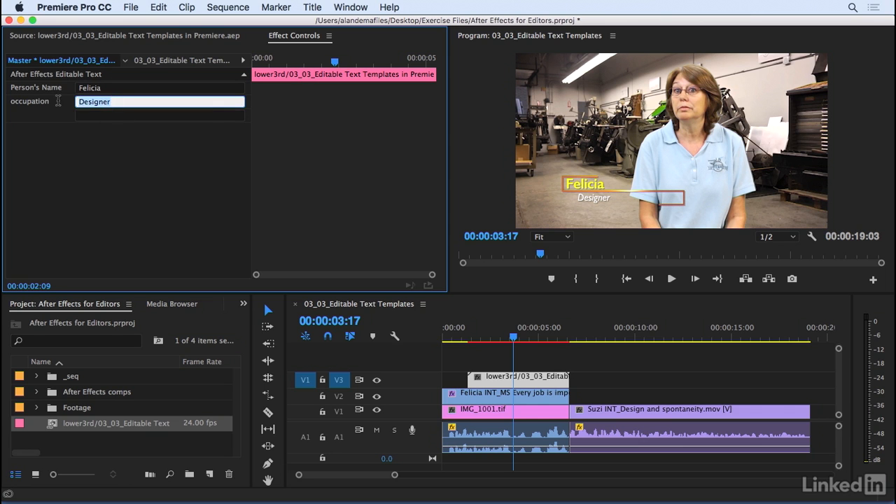
text(C)
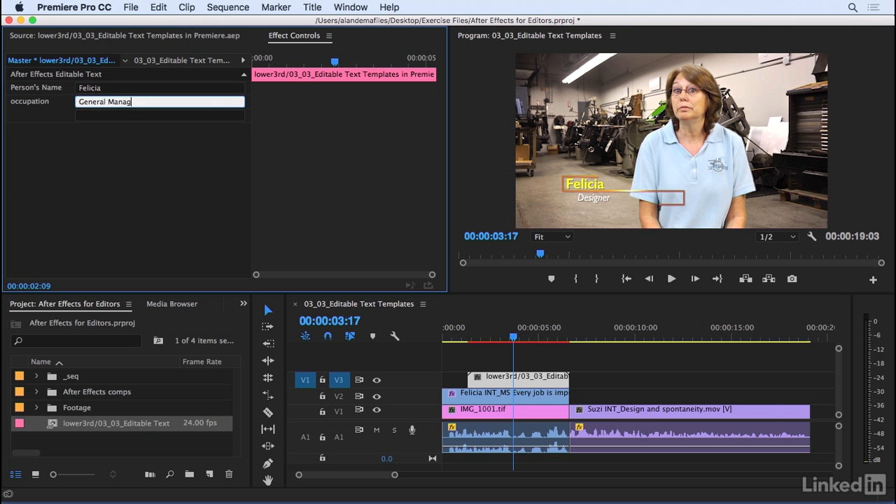
click(138, 161)
Play the sequence from the start with the Program monitor maximized, stop playback, and restore the panel layout.
drag(473, 339, 510, 359)
click(472, 254)
key(grave)
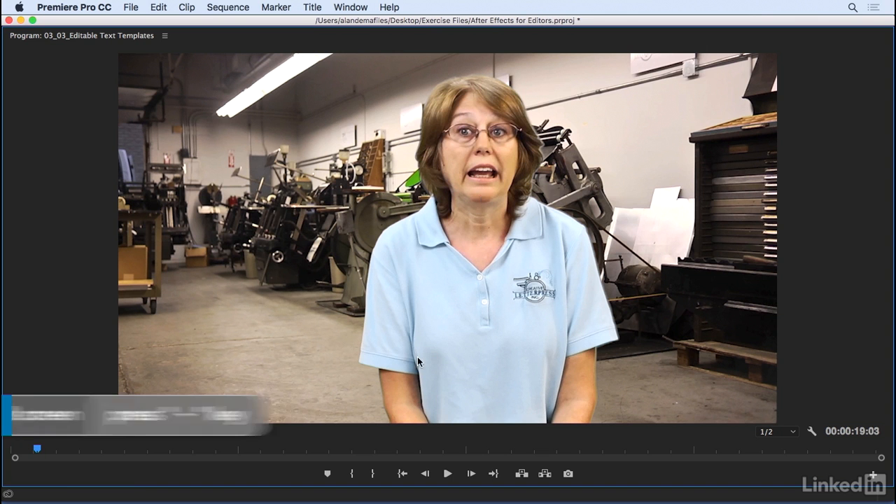
drag(37, 449, 4, 447)
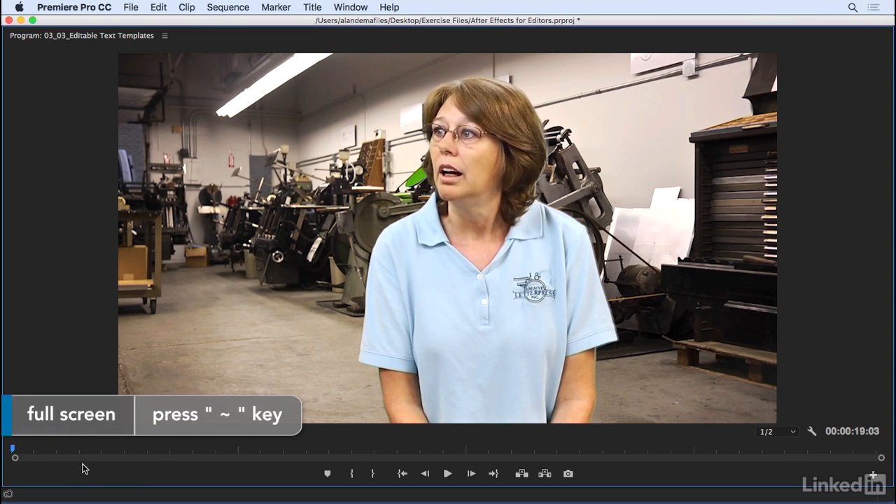
key(space)
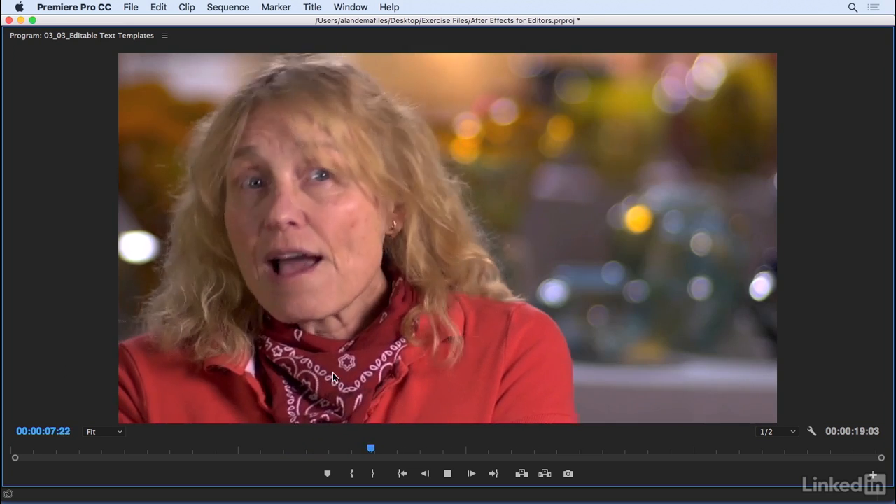
key(space)
key(grave)
Duplicate the lower3rd composition in the project and place the copy on track V2 above the second interview clip, starting at about 00:00:07:18.
click(513, 353)
drag(503, 338, 639, 341)
click(56, 427)
click(158, 7)
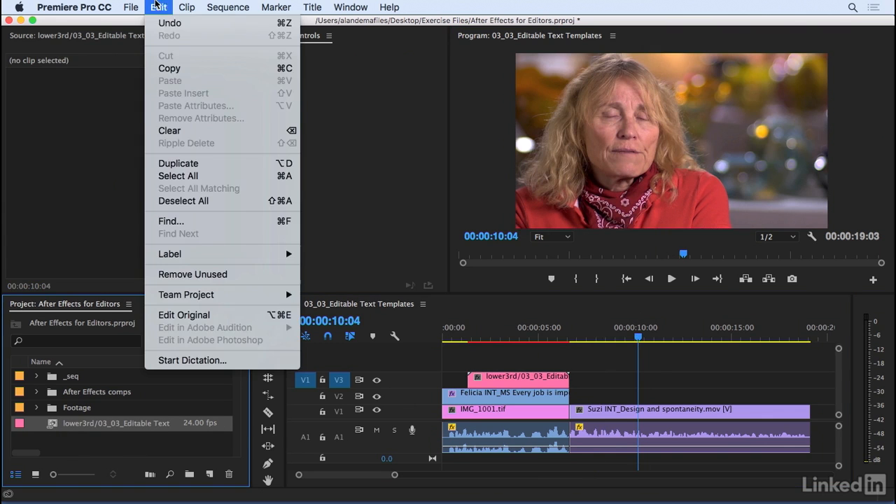
click(159, 161)
drag(57, 439, 592, 398)
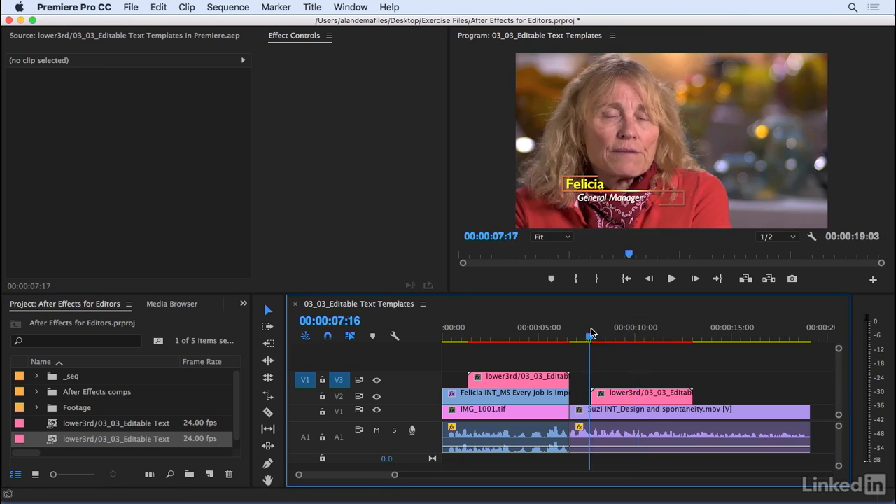
Open the duplicated lower third clip's master-level editable text in Effect Controls.
double_click(621, 397)
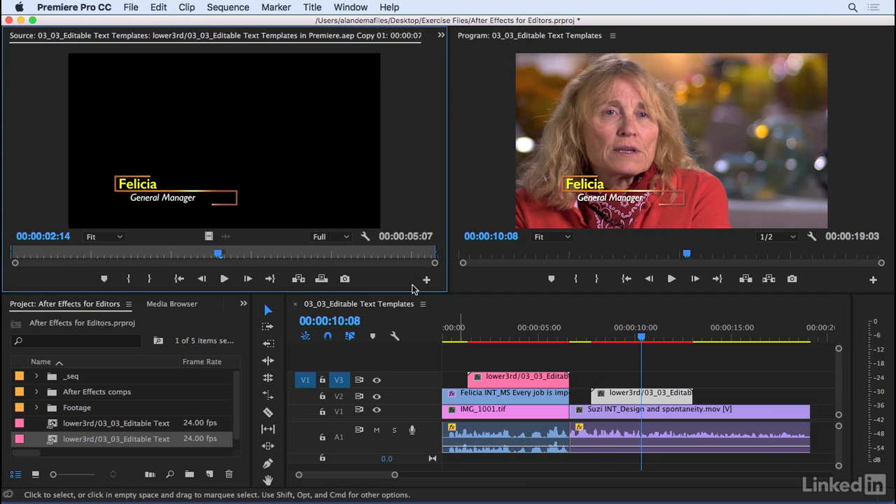
click(442, 35)
click(467, 69)
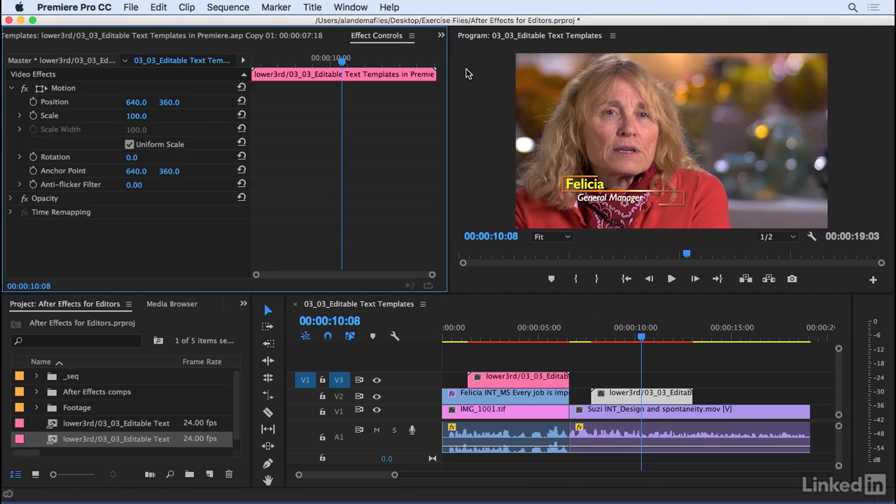
click(20, 61)
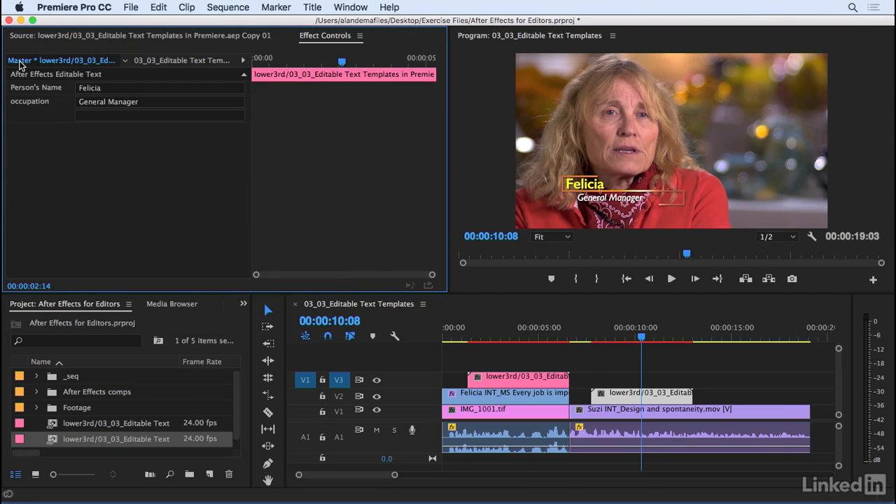
Replace the copy's Person's Name text with the second interviewee's first name and set the occupation to Glassblower.
click(110, 89)
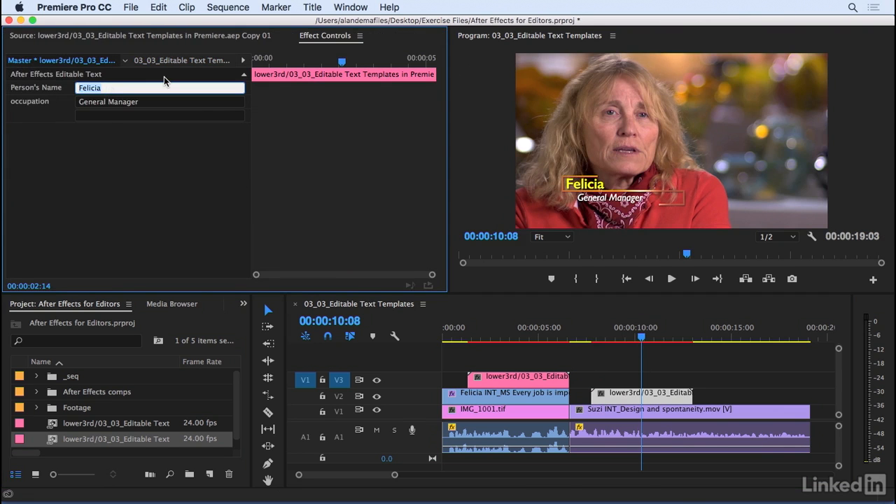
text(Suzi)
click(132, 102)
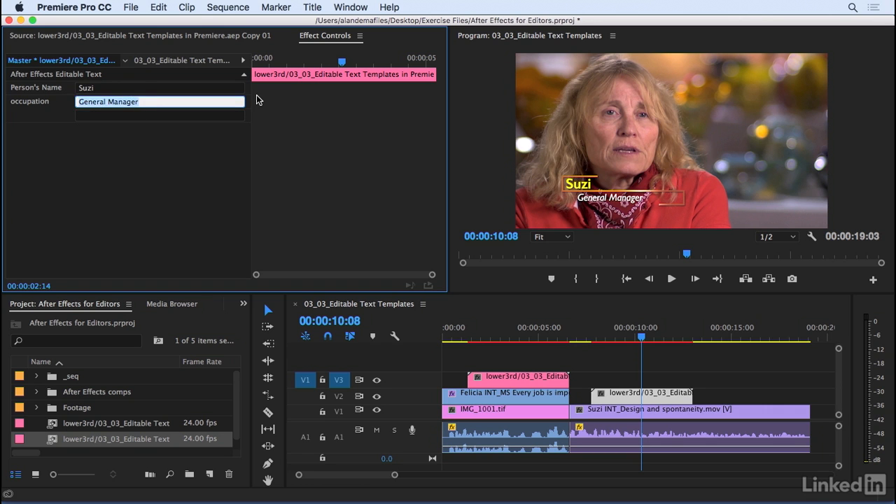
text(C)
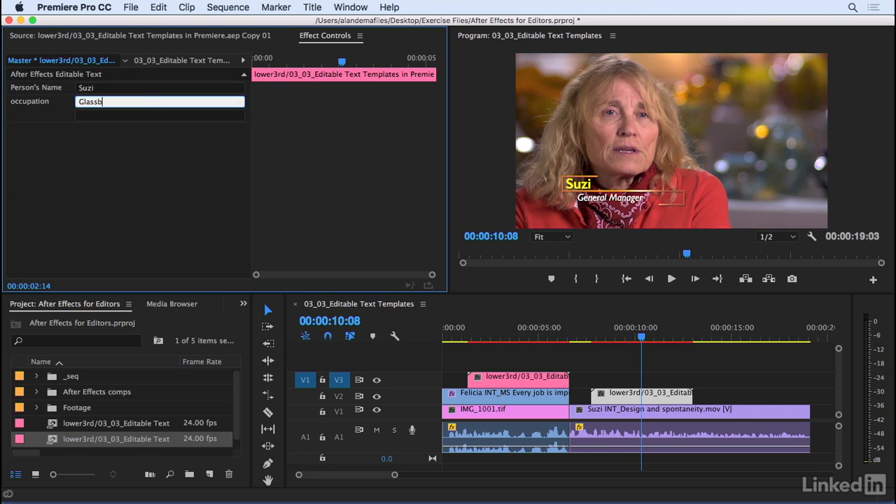
click(605, 350)
Play the sequence from just before the second lower third to check its animation and text.
drag(586, 339, 585, 336)
key(space)
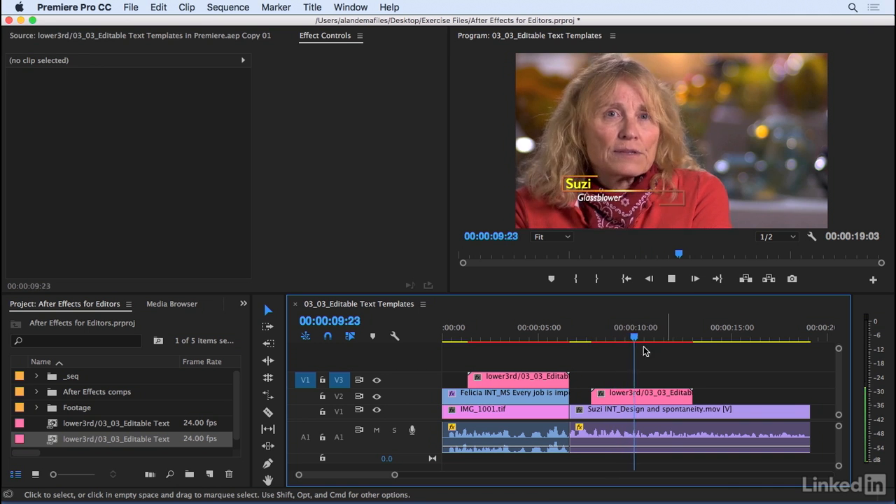
Stop playback, scrub through the lower thirds in the sequence, and select the second lower third on V2.
key(space)
drag(635, 343, 669, 343)
drag(473, 343, 544, 343)
drag(612, 346, 642, 343)
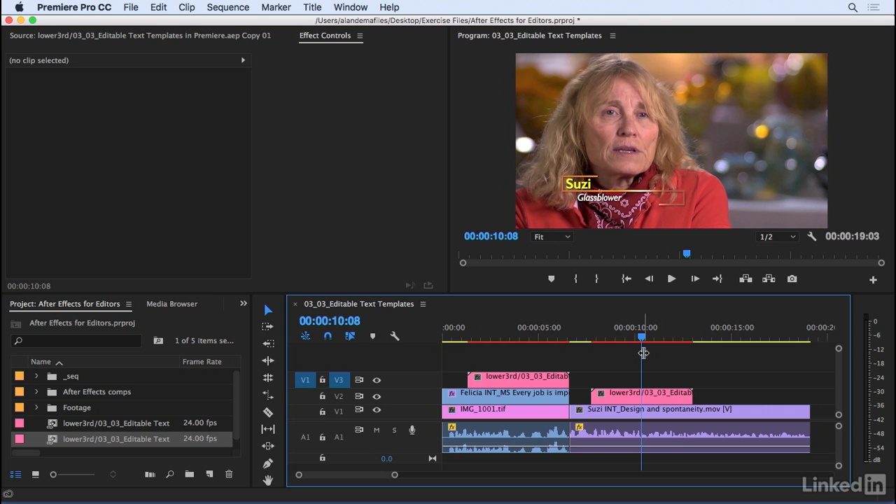
drag(643, 343, 625, 343)
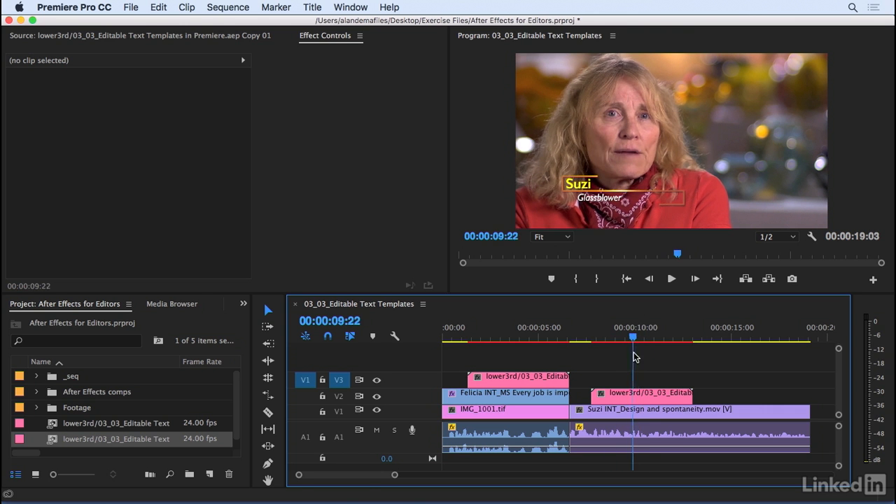
drag(666, 363, 647, 394)
mouse_move(646, 341)
mouse_down()
mouse_move(631, 343)
mouse_move(651, 346)
mouse_up()
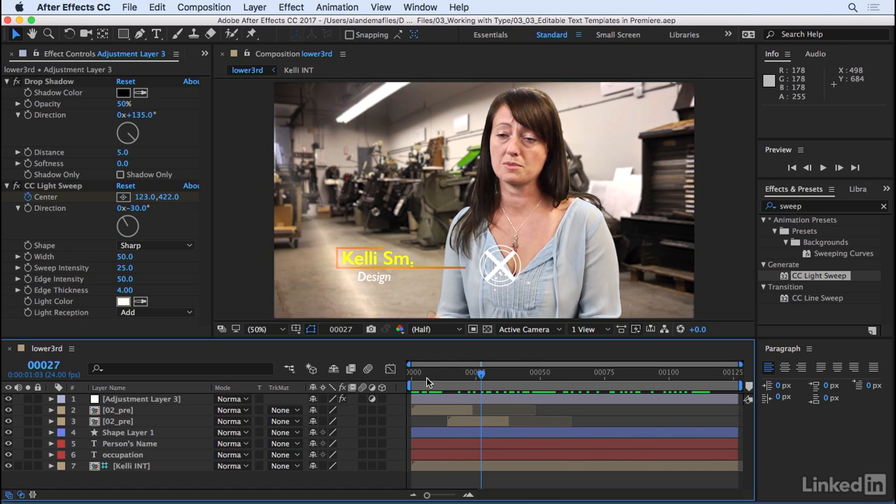
Switch to After Effects, lengthen Shape Layer 1's bottom line by moving its end vertex to 260, 311, and save the project.
drag(480, 375, 533, 409)
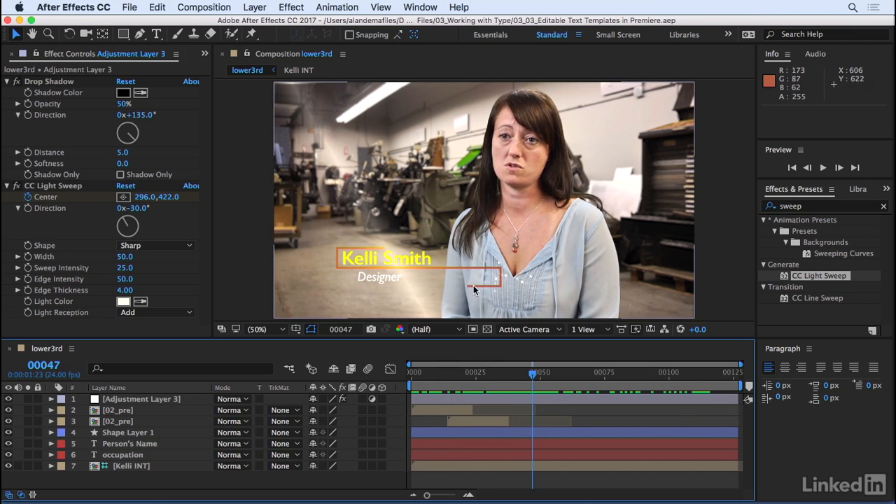
click(128, 433)
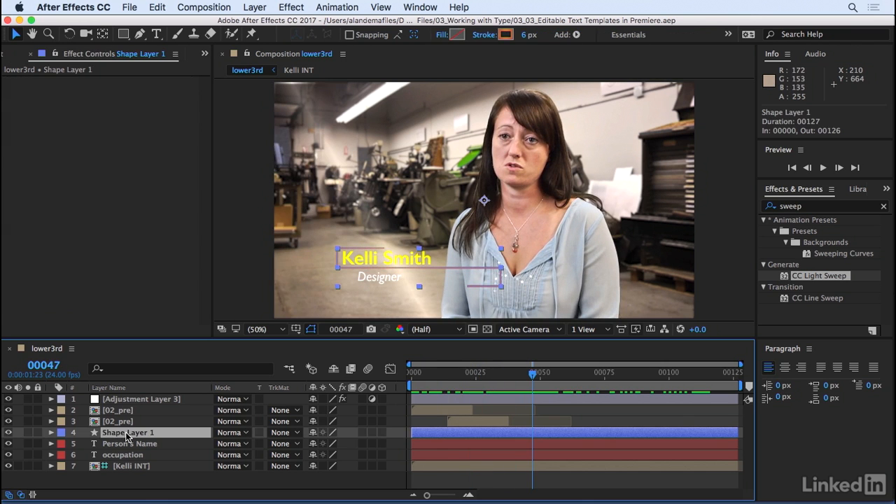
click(479, 285)
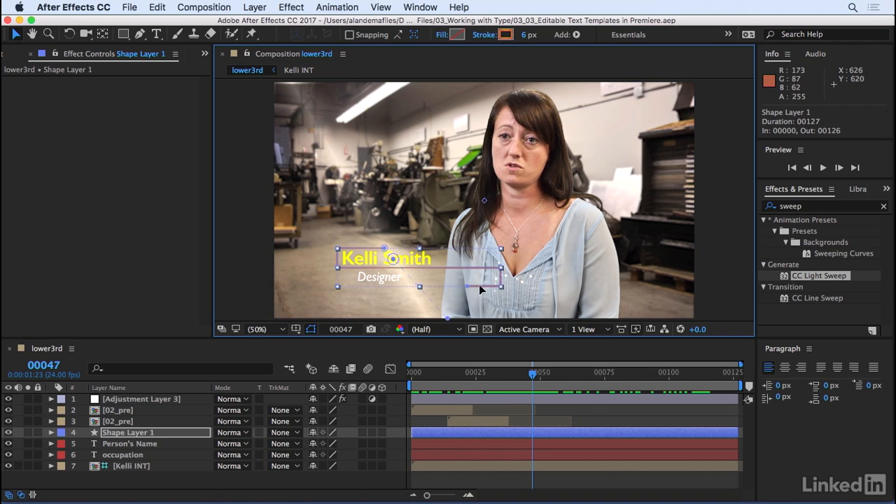
click(17, 35)
click(485, 284)
drag(466, 285, 454, 287)
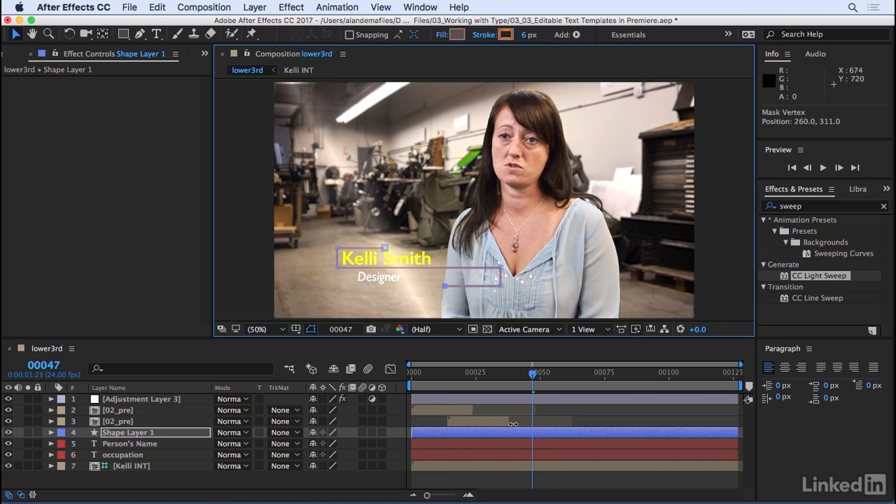
click(510, 482)
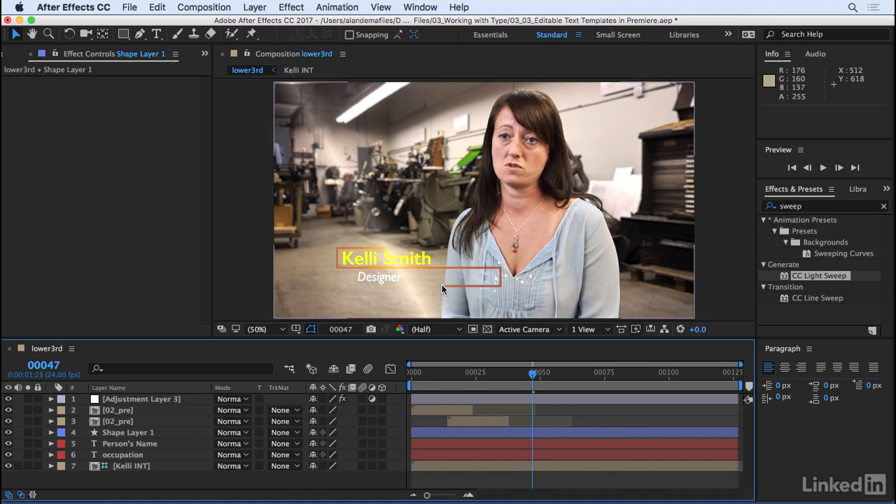
Check the updated line on the second lower third in Premiere Pro, and return to the start of After Effects' lower3rd composition.
drag(535, 376, 476, 376)
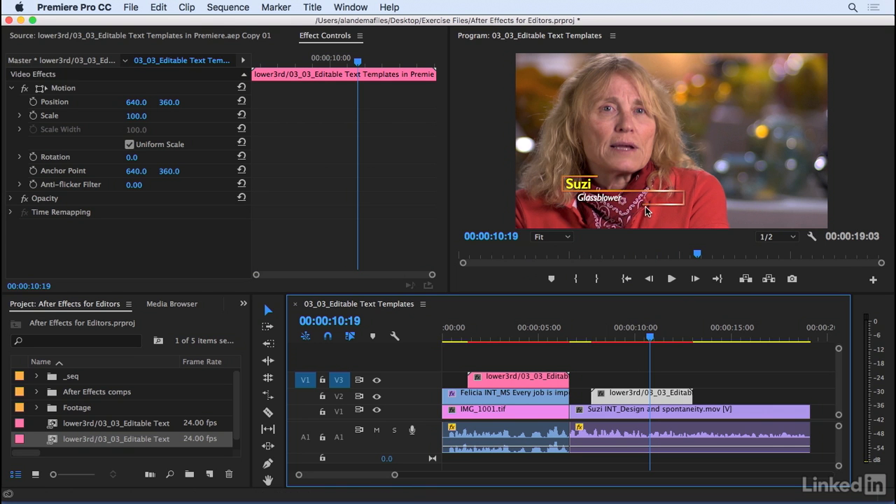
drag(629, 327, 643, 348)
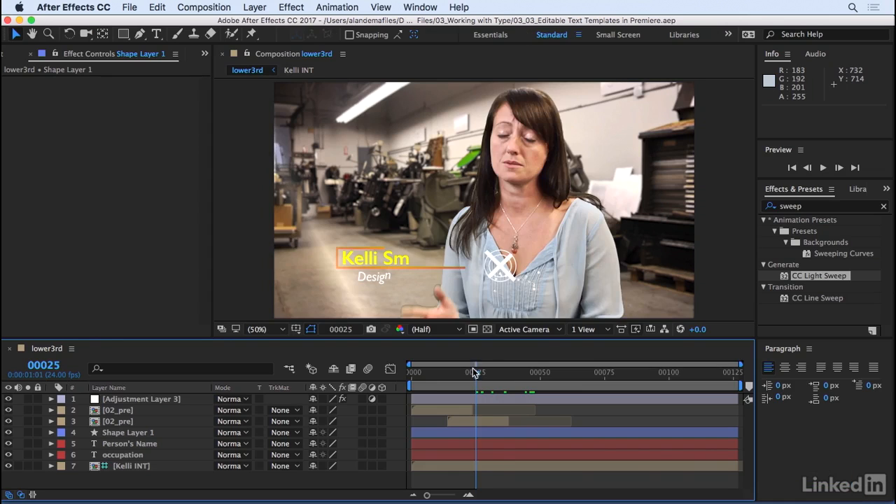
drag(474, 372, 417, 387)
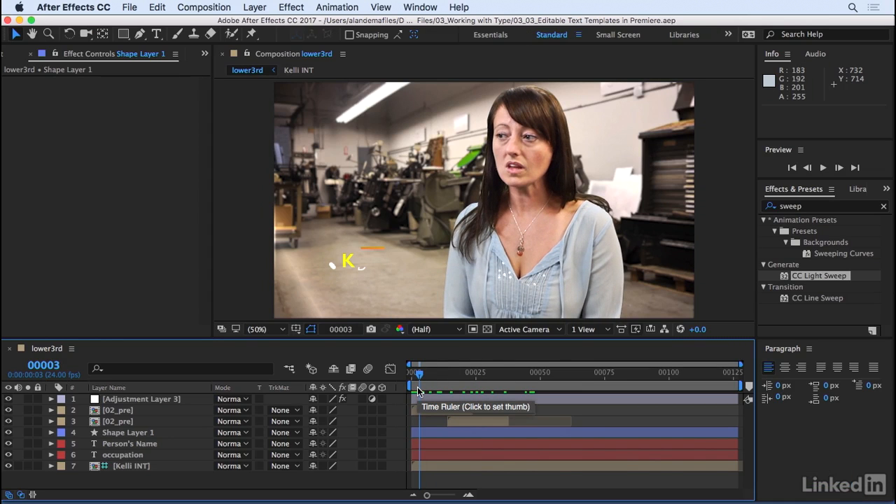
mouse_move(419, 384)
mouse_down()
mouse_move(492, 374)
mouse_move(434, 387)
mouse_up()
key(Home)
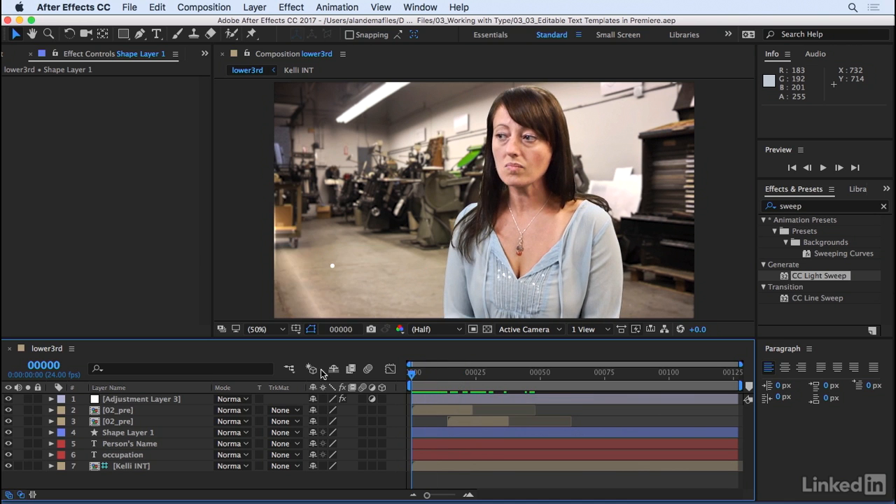
Export the lower3rd composition from the project as a text template named lower3rd, saved to the Desktop as Adobe After Effects Text Template.
click(204, 54)
click(237, 70)
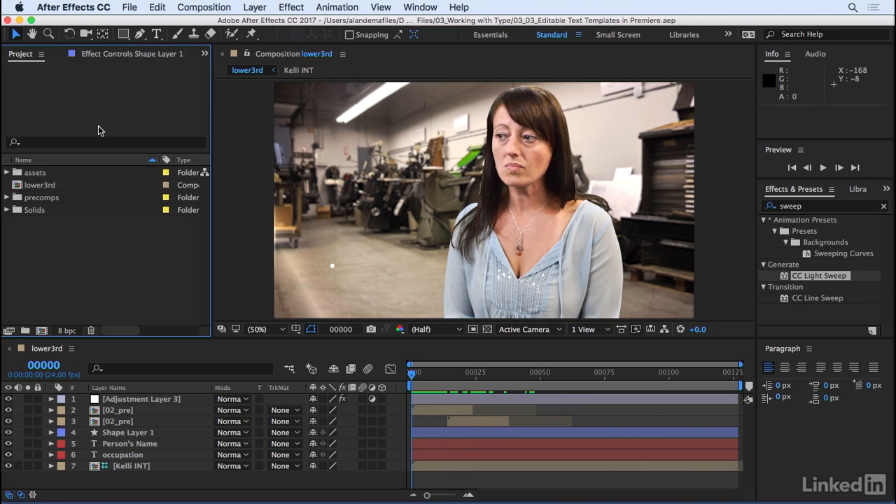
click(48, 189)
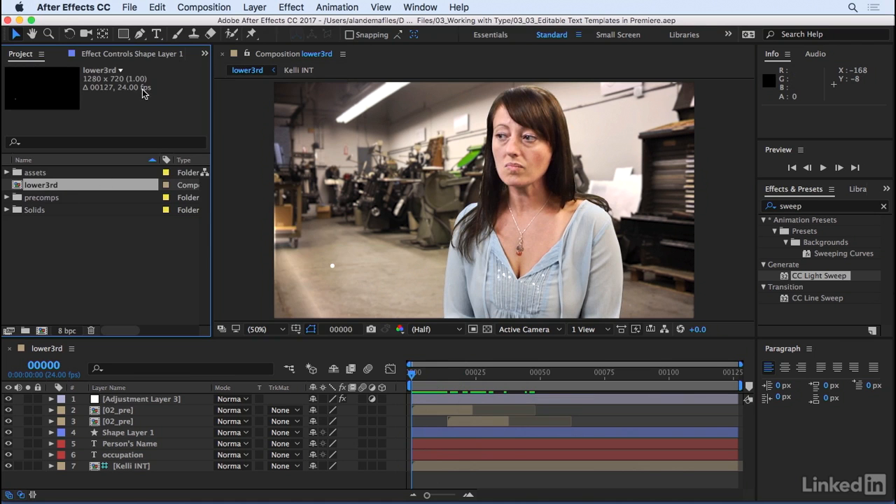
click(127, 6)
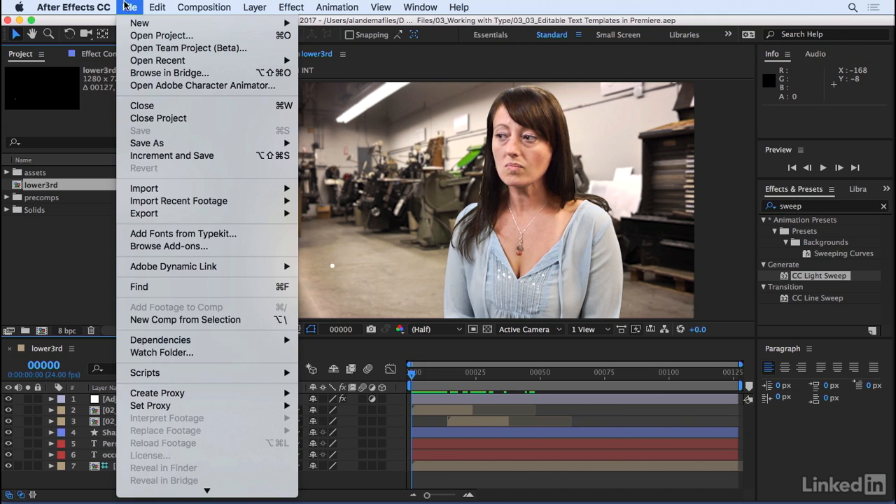
mouse_move(144, 214)
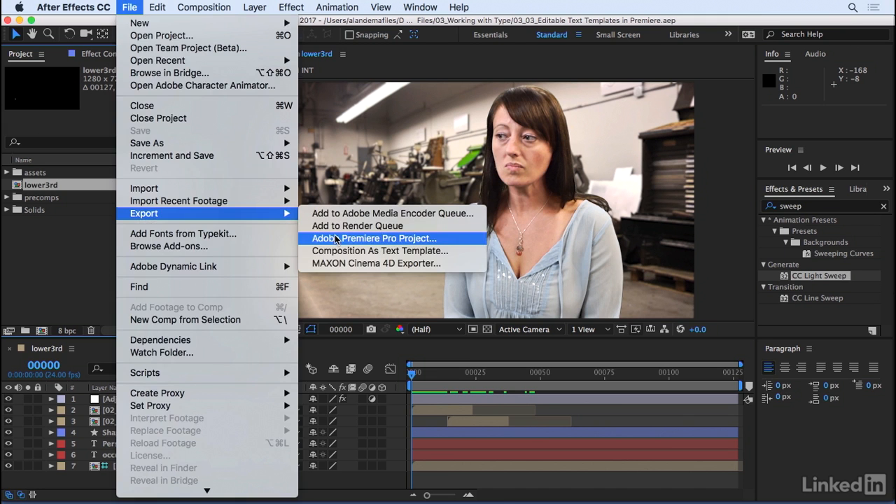
click(325, 257)
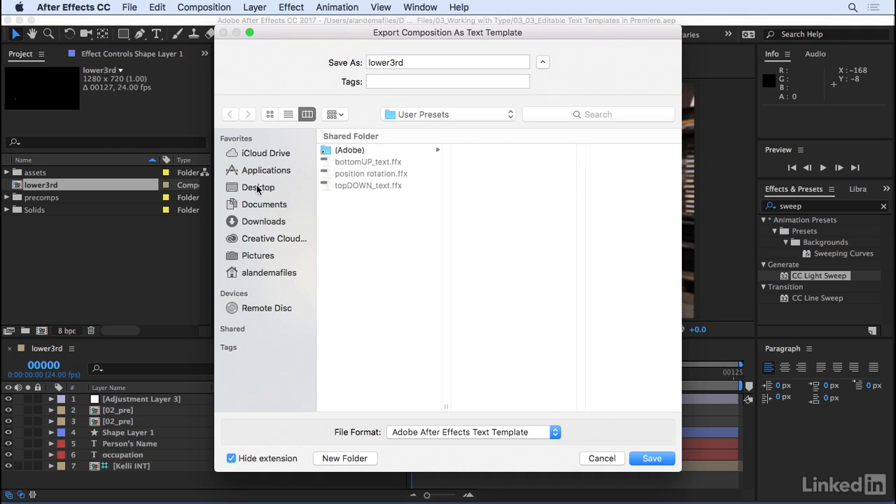
click(257, 188)
click(505, 436)
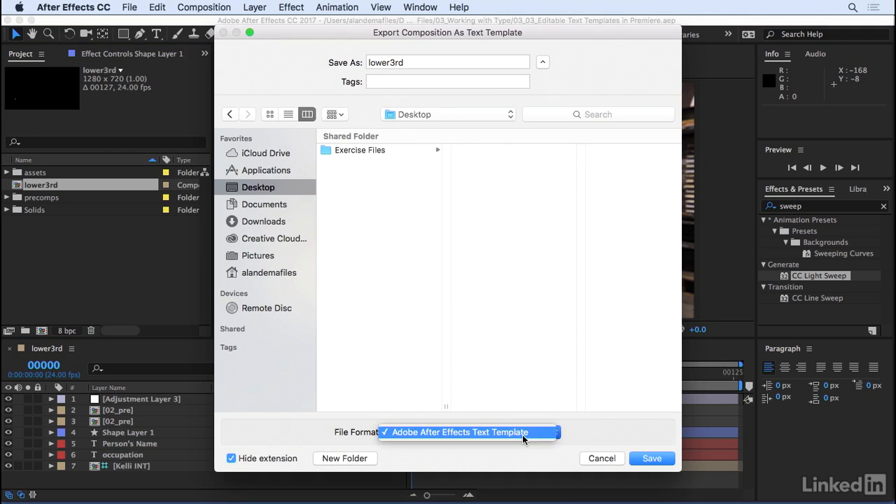
click(525, 453)
click(425, 66)
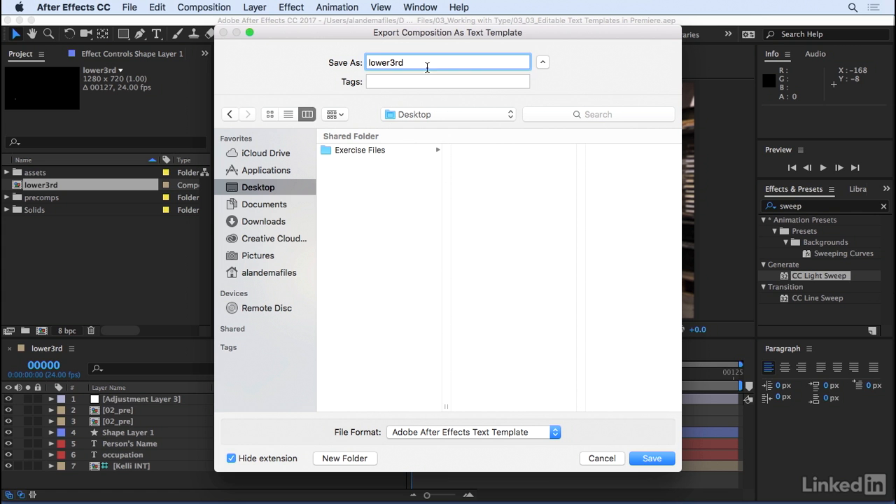
click(647, 464)
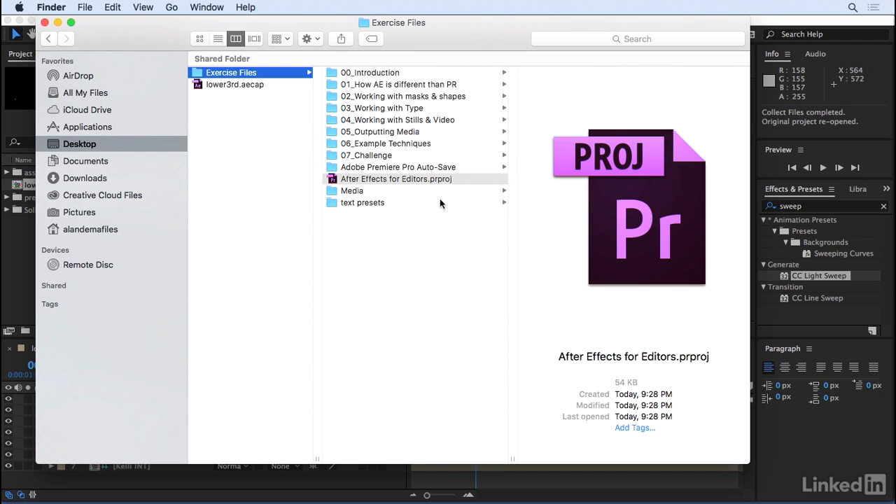
Switch to Finder and inspect the exported lower3rd.aecap file on the Desktop.
key(Left)
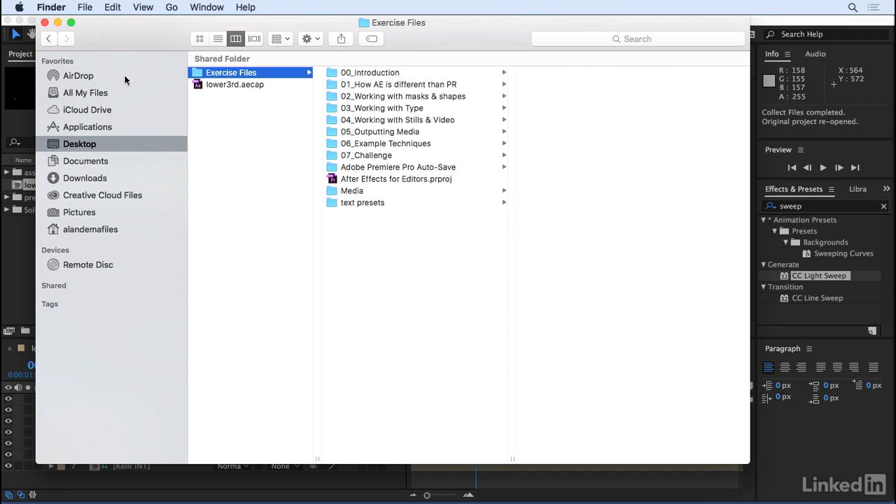
click(84, 145)
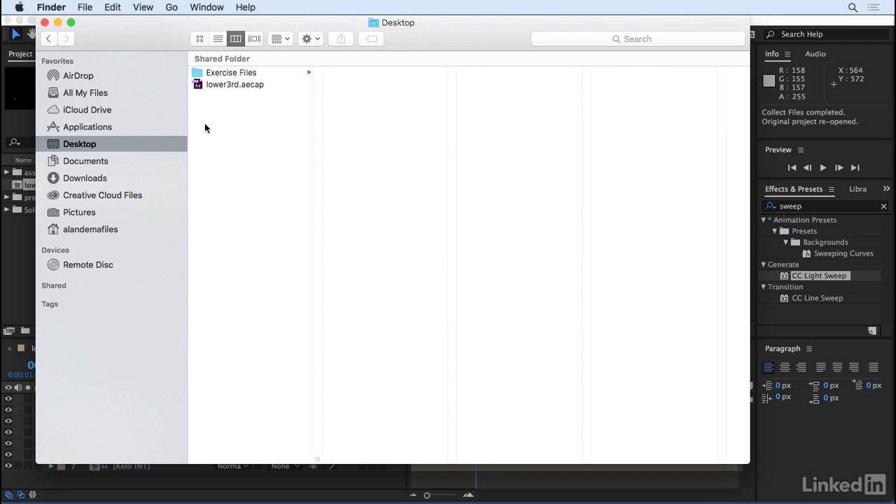
click(241, 85)
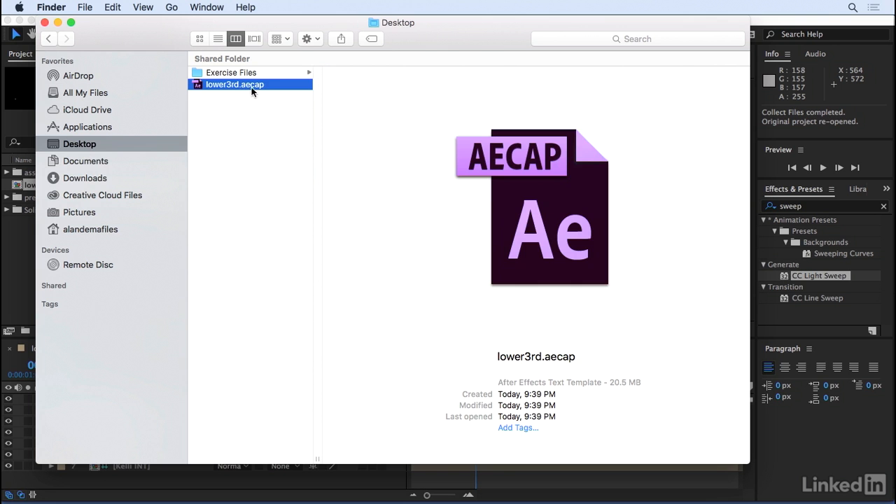
drag(429, 29, 502, 49)
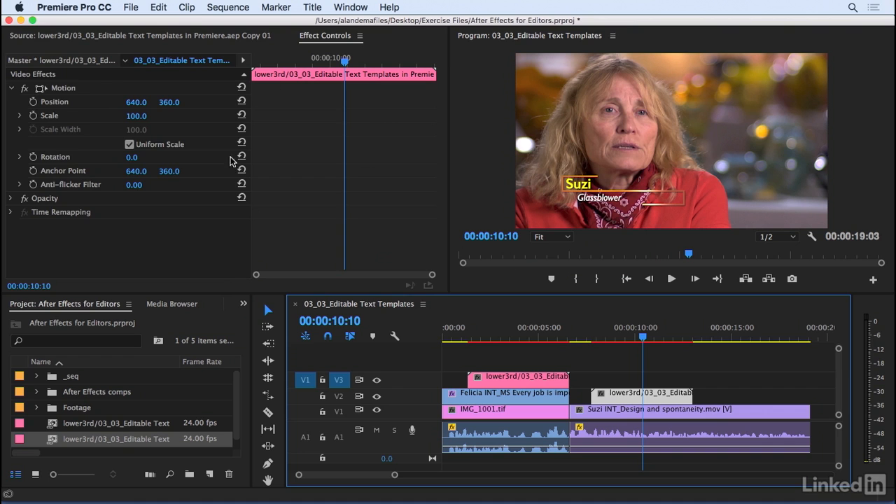
Preview the lower3rd composition in After Effects, and review the second lower third's animation and master-level editable text in Premiere Pro.
click(49, 63)
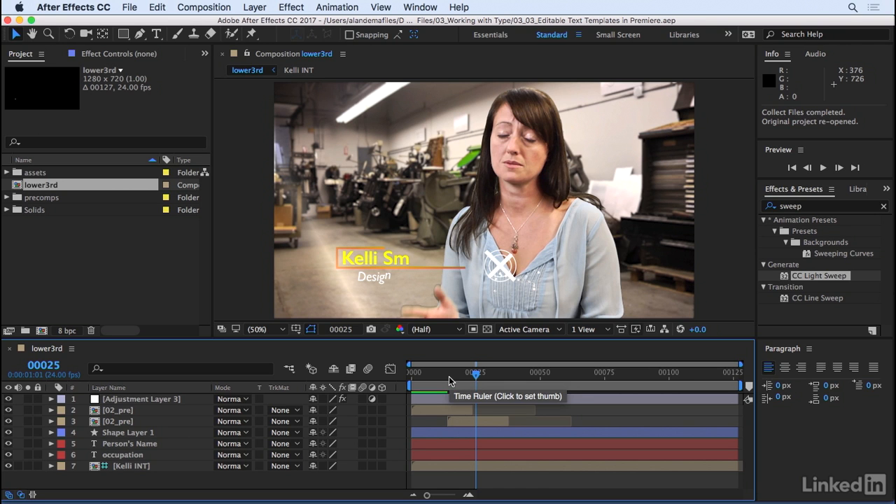
key(space)
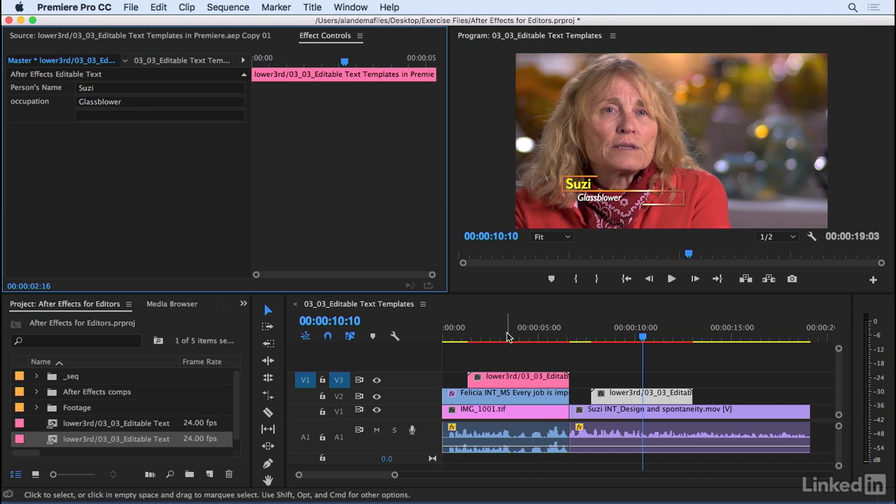
drag(528, 330, 577, 329)
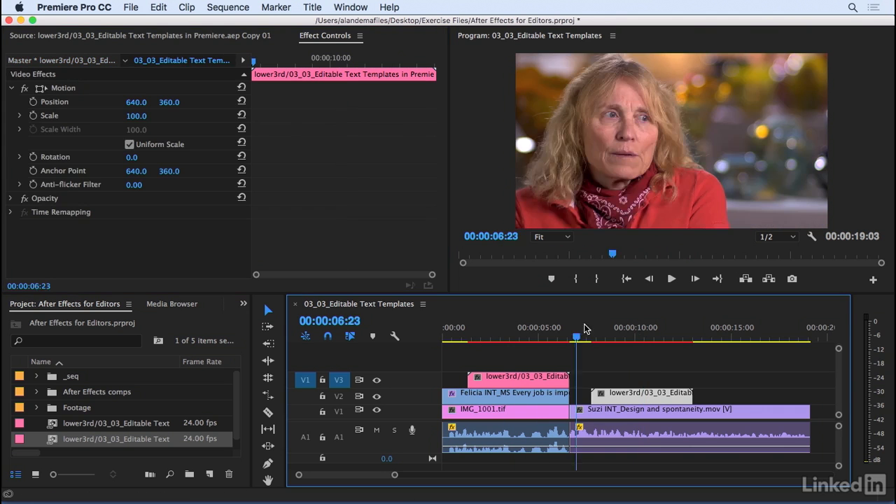
click(648, 328)
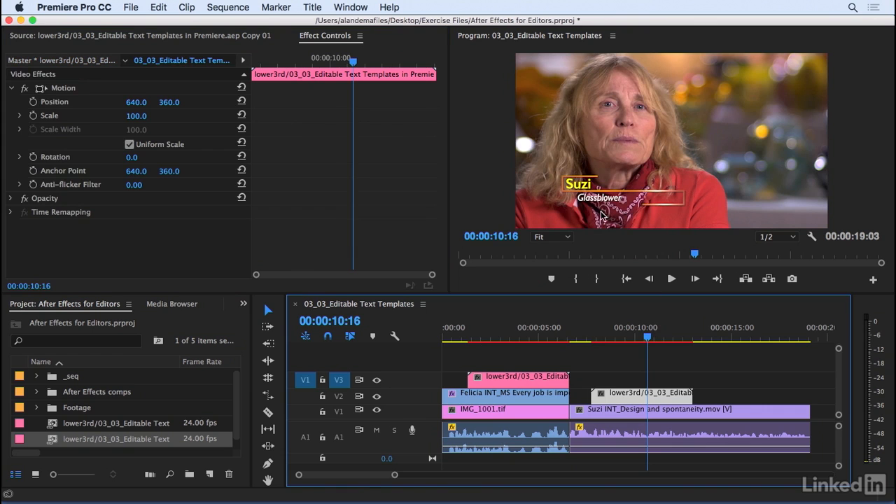
click(93, 62)
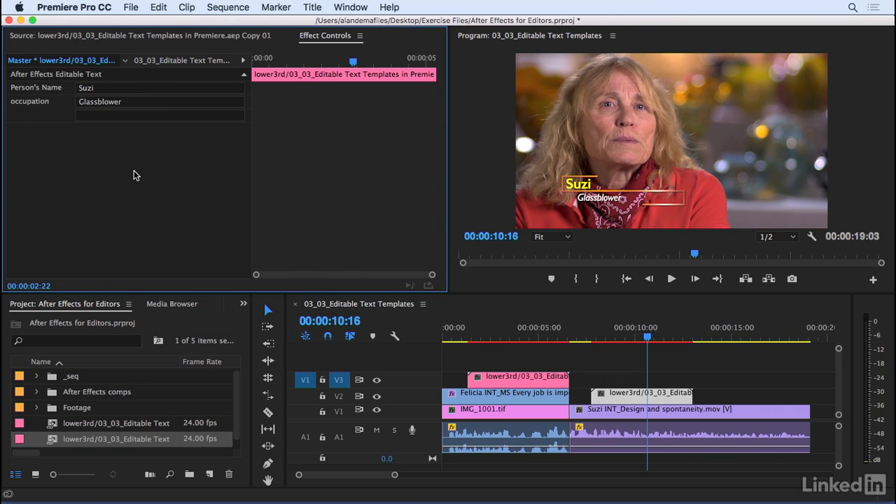
click(623, 339)
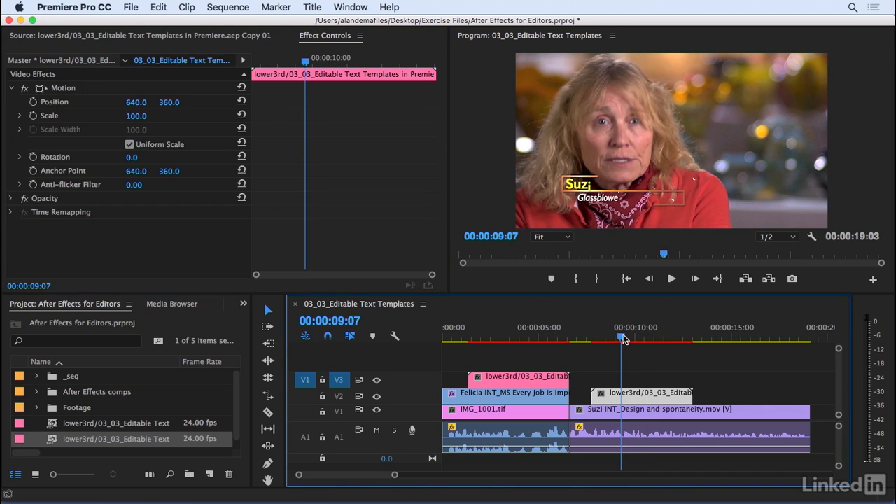